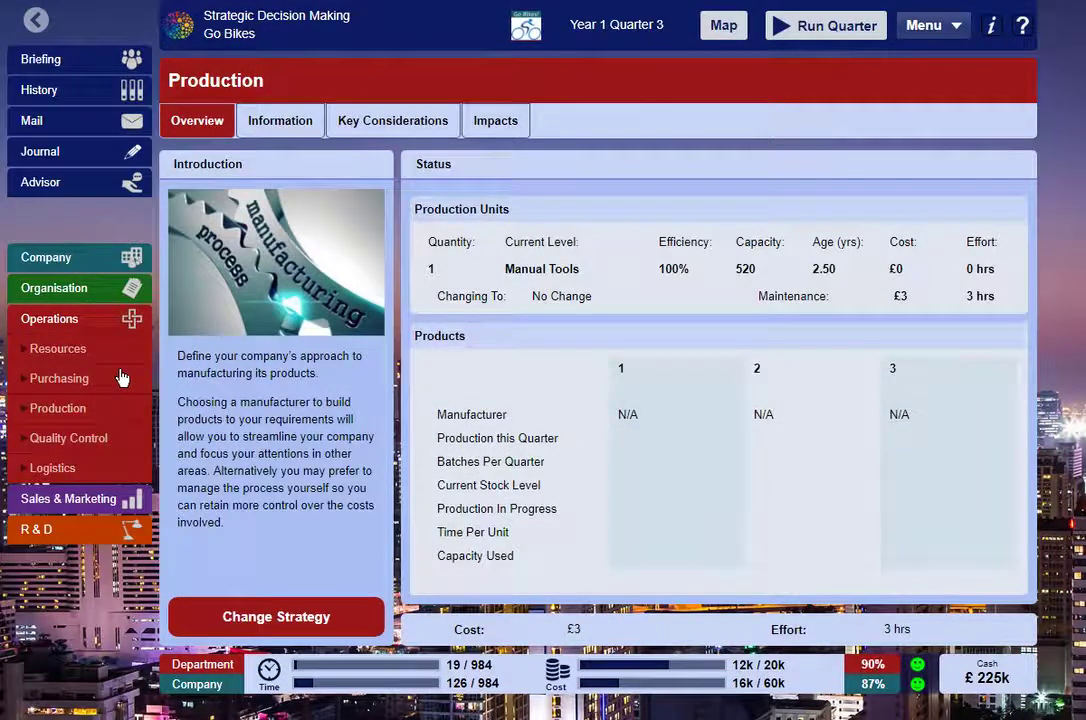
- Show the Purchasing page (supplier Williams, minimum stock 200, order size 500), then hide and restore the sidebar
click(120, 377)
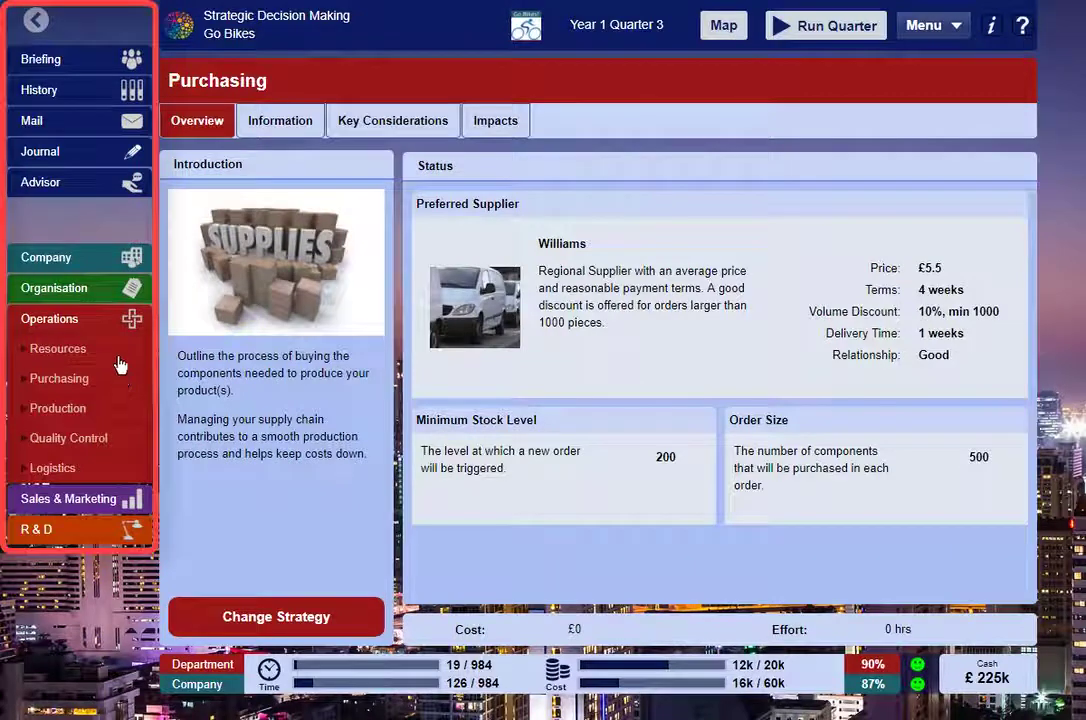
click(35, 21)
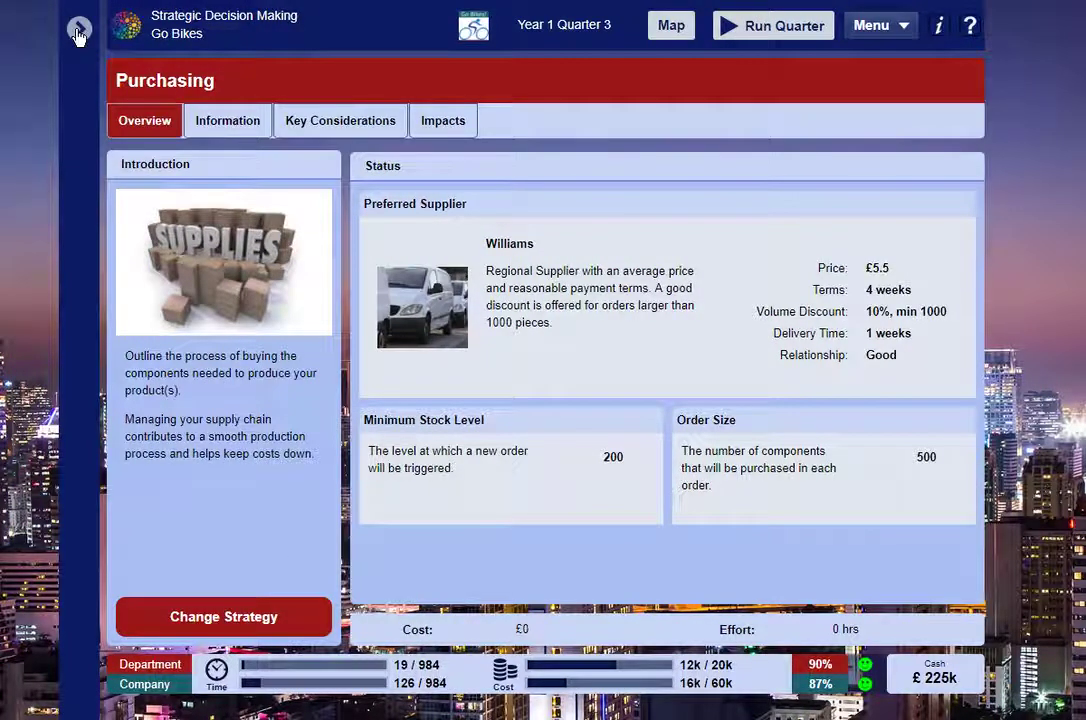
click(78, 31)
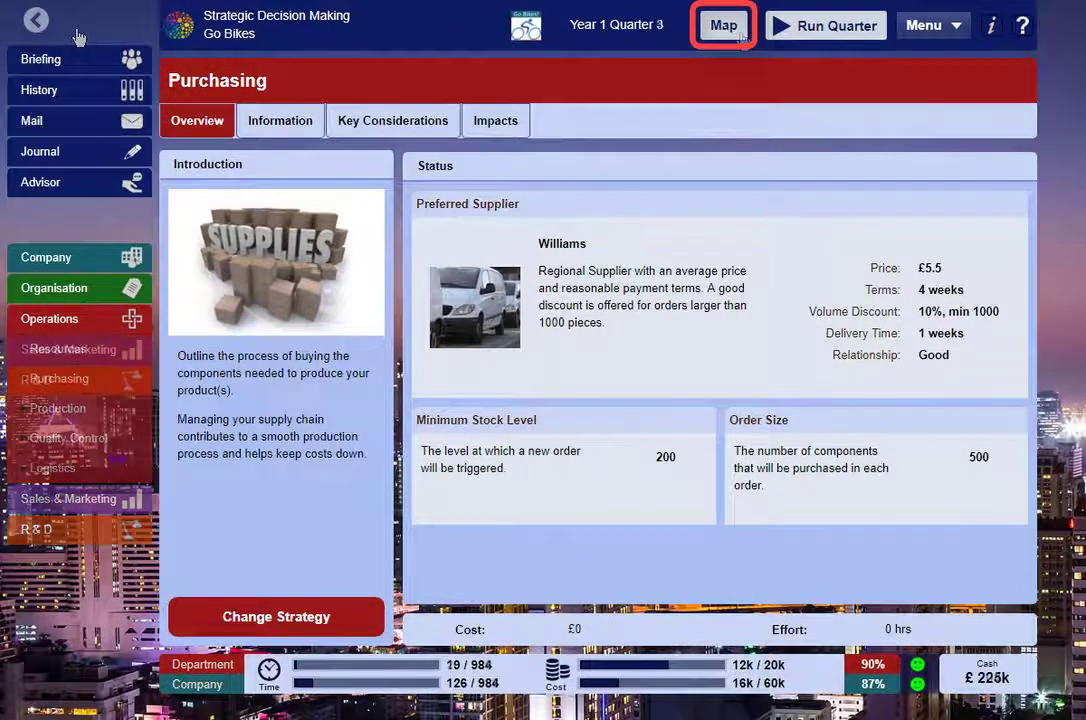
- From the company Map, review the Final Check summary (£16,298) and cancel without running the quarter
click(724, 26)
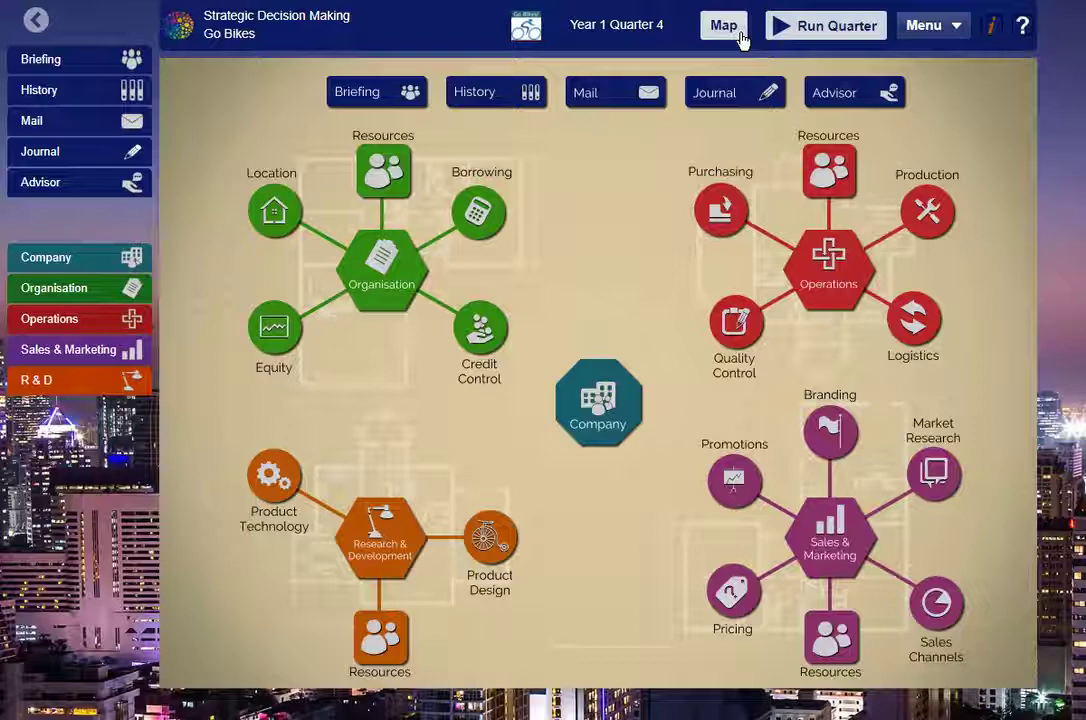
click(776, 33)
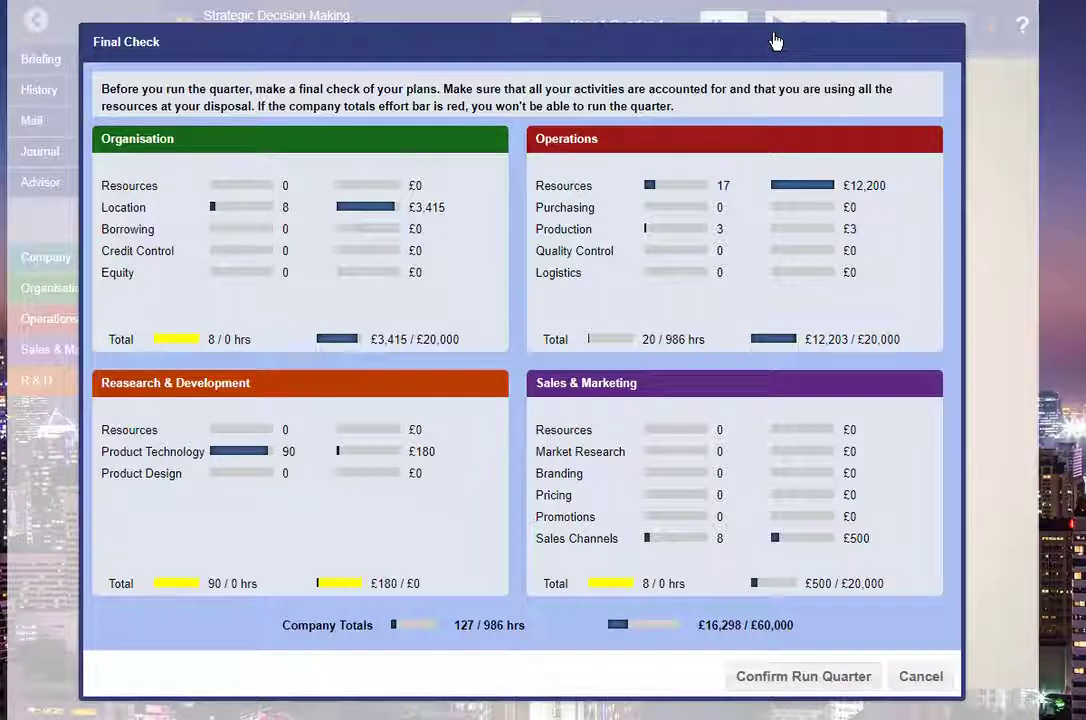
click(920, 677)
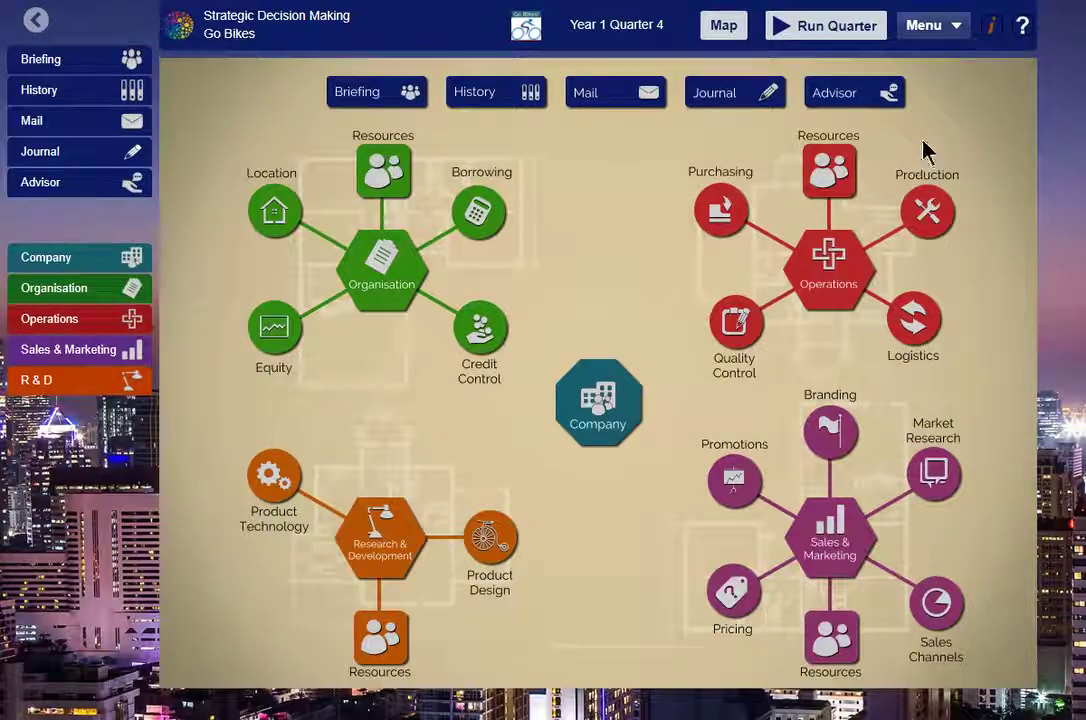
- Look at the game Settings from the Menu and close them without changes
click(933, 28)
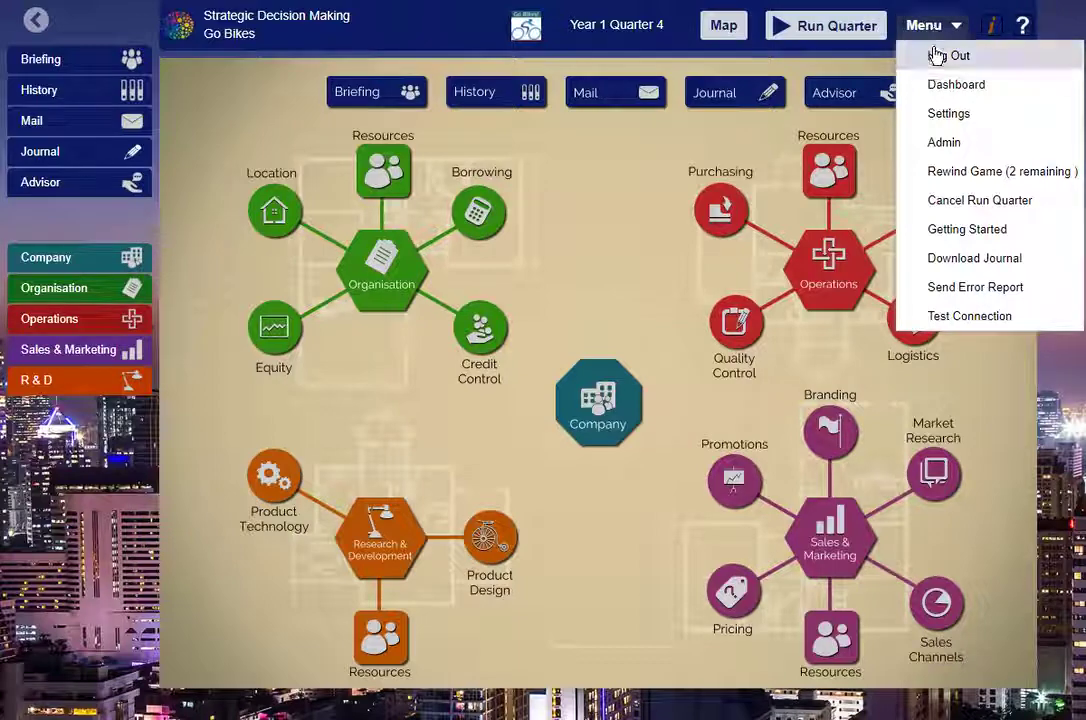
click(940, 113)
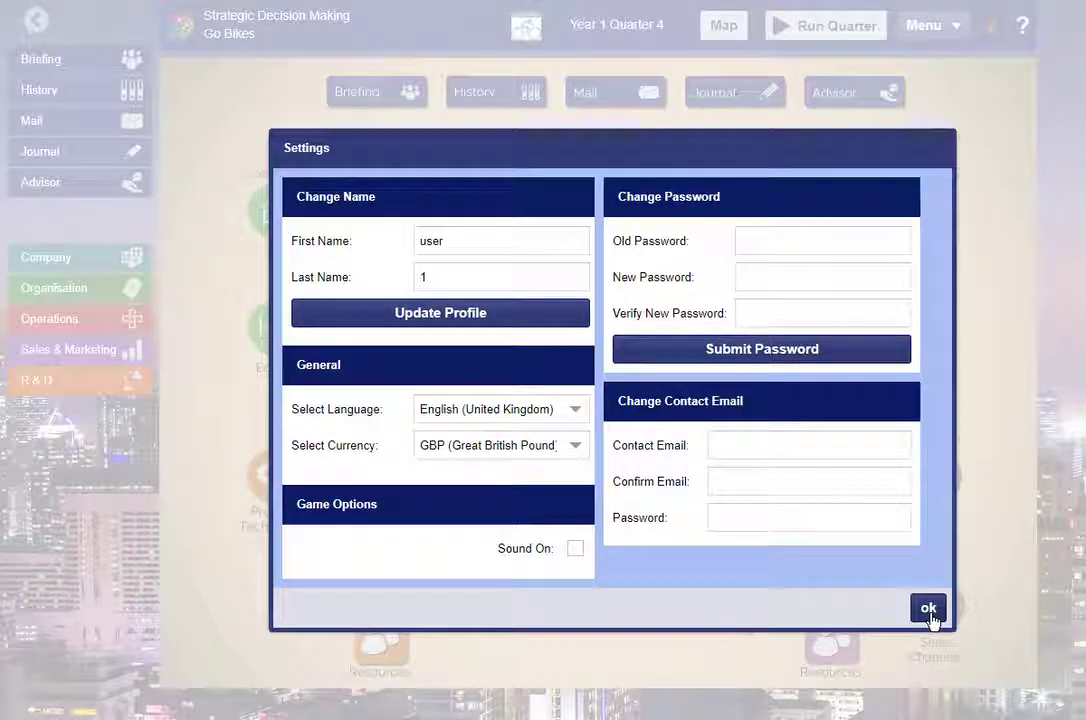
click(928, 609)
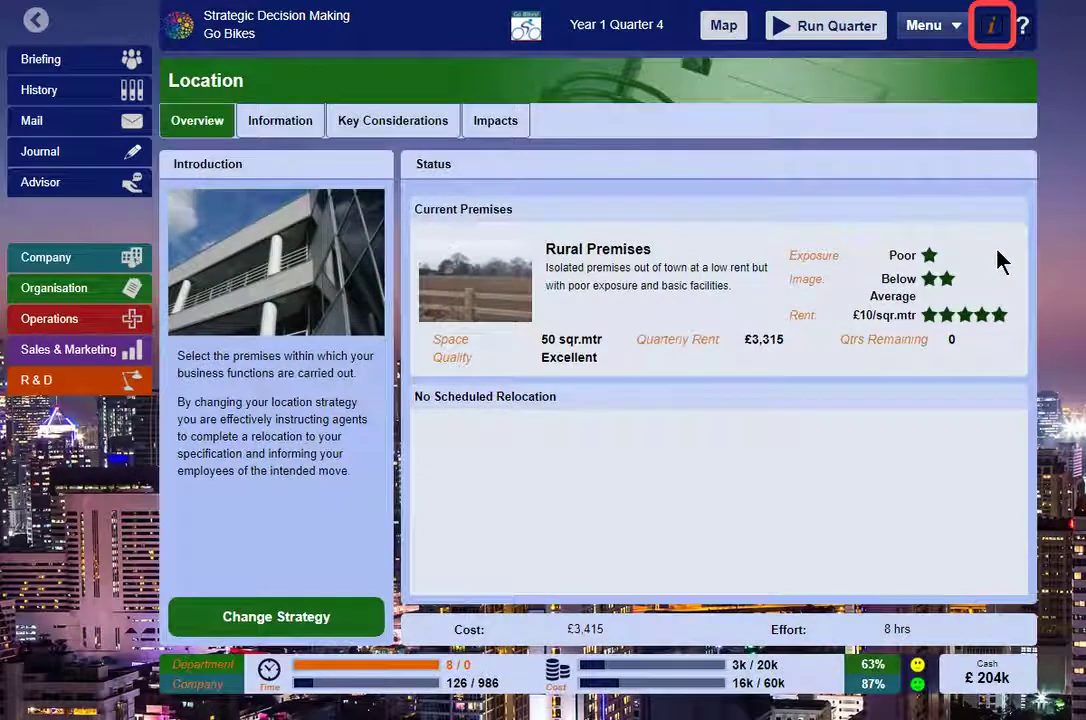
- On the Rural Premises Location page, read the Exposure explanation and page help, then close both
click(826, 260)
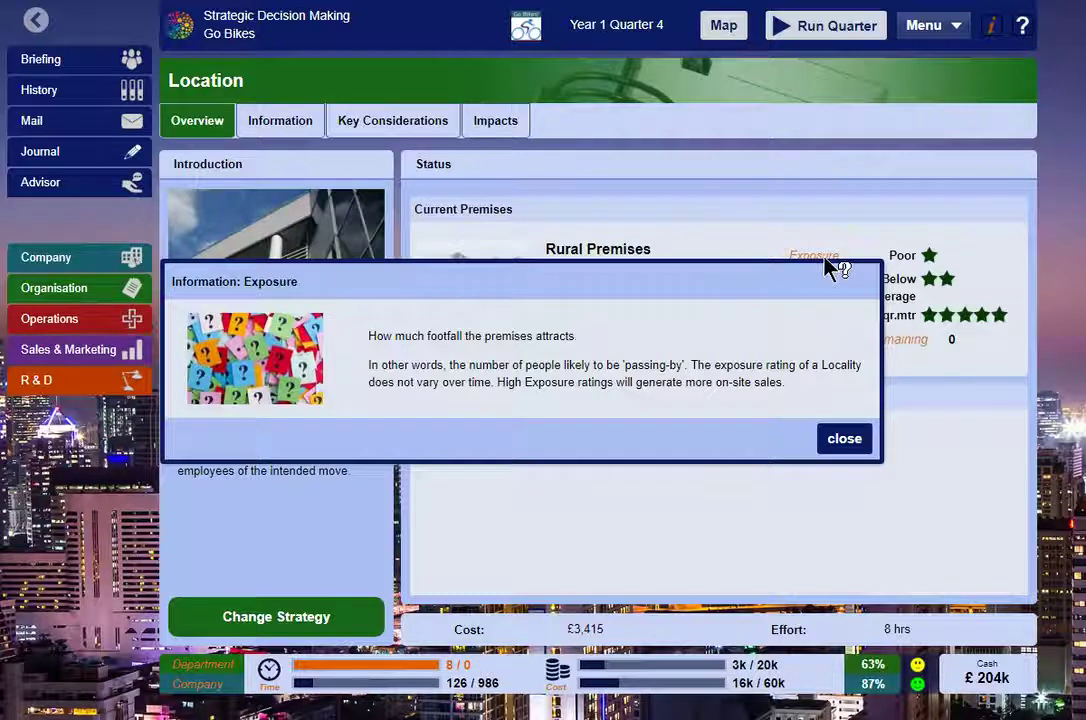
click(844, 440)
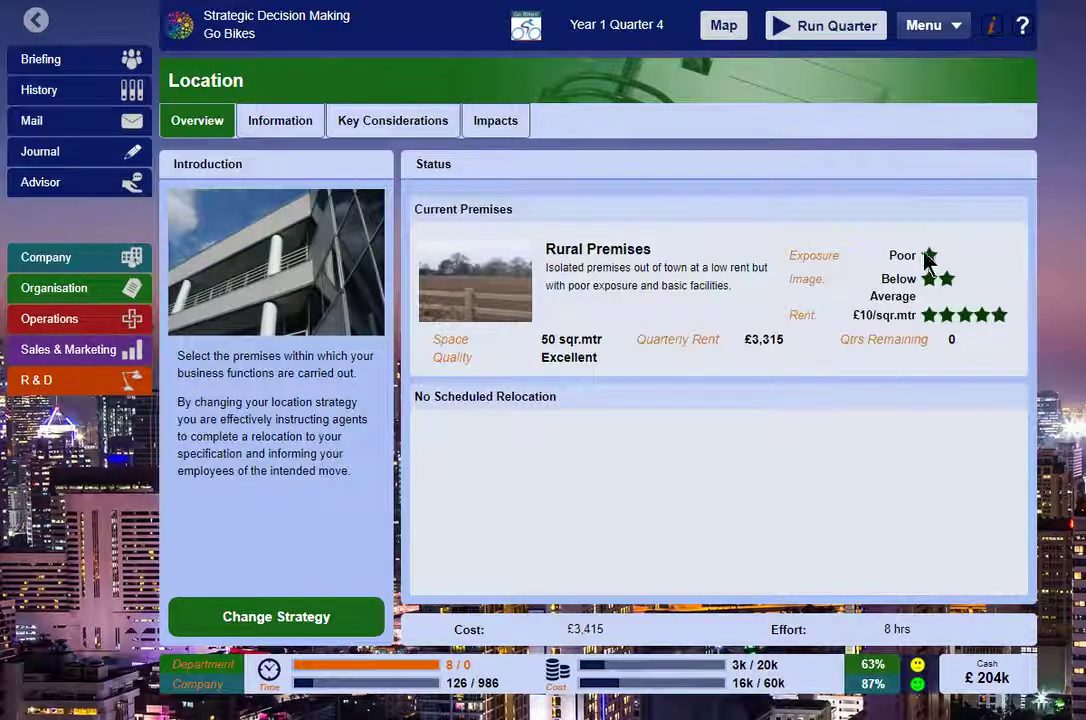
click(992, 33)
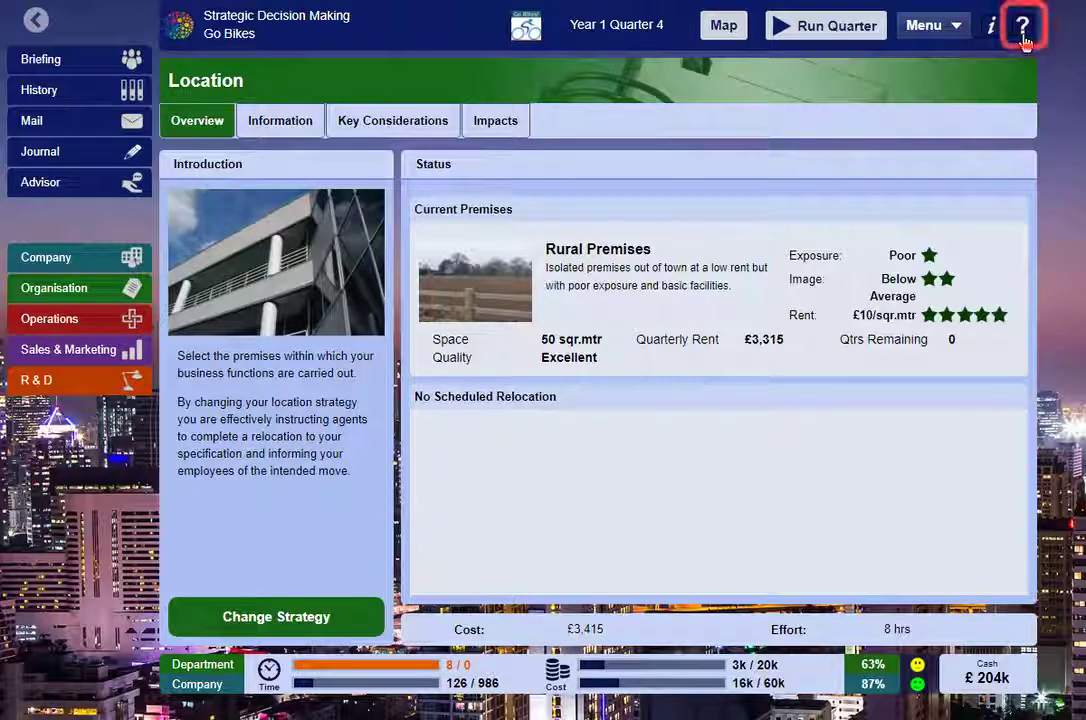
click(1023, 30)
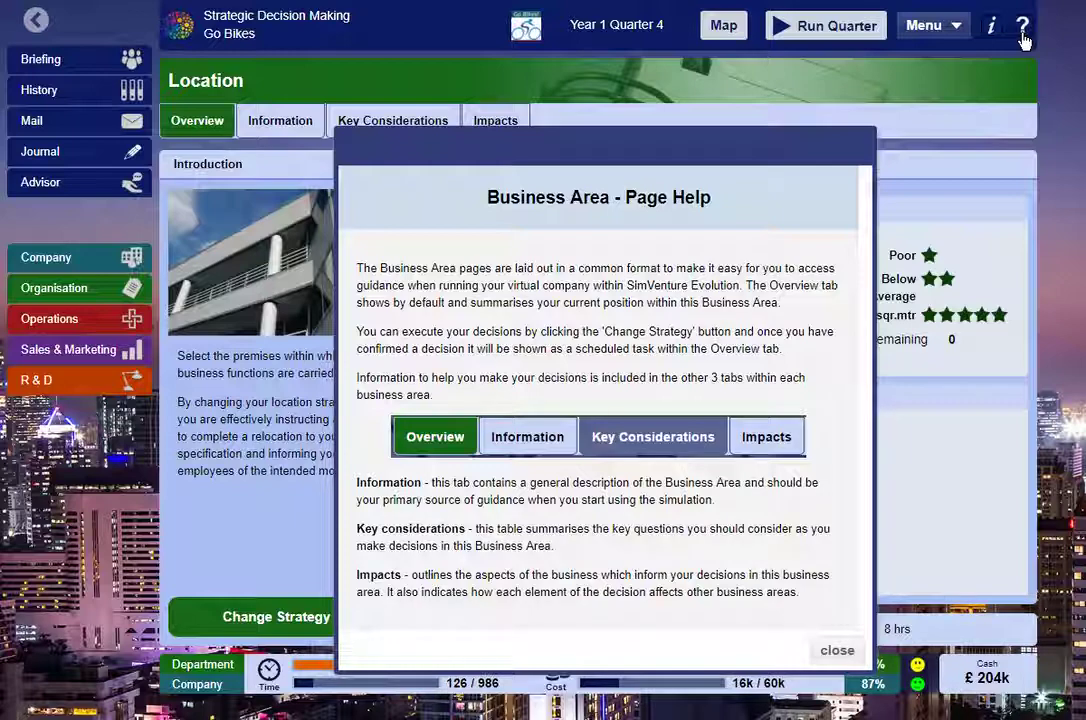
click(1023, 30)
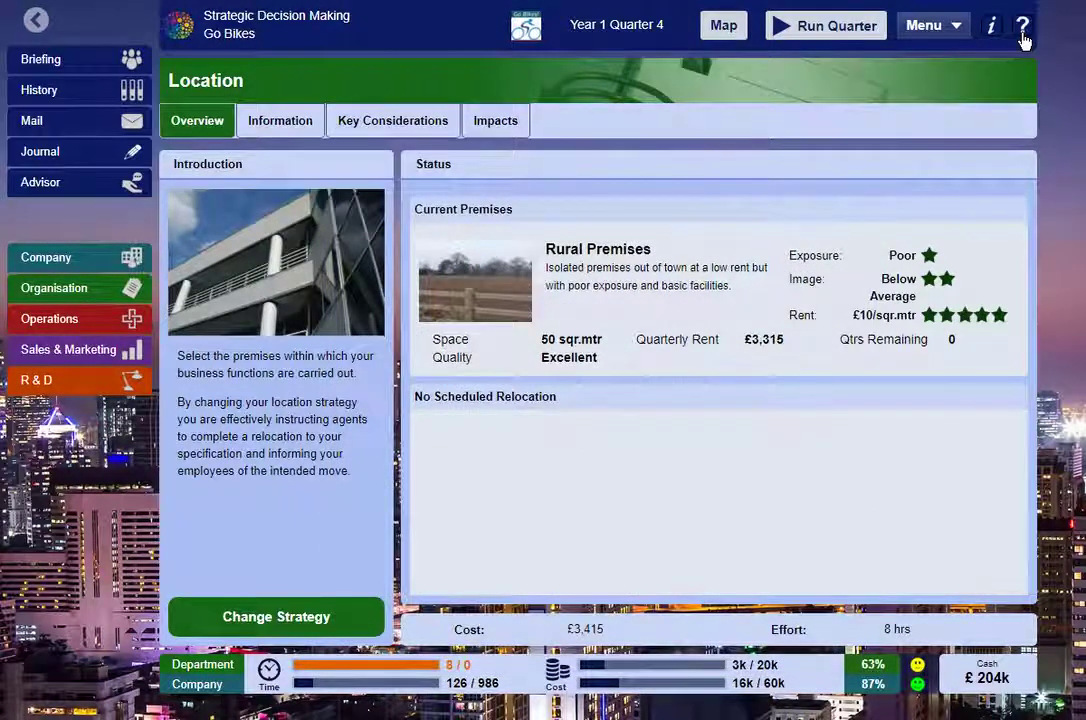
- Read the Briefing's Overview, Y4 Targets, Y5 Targets and Tutor Notes
click(140, 56)
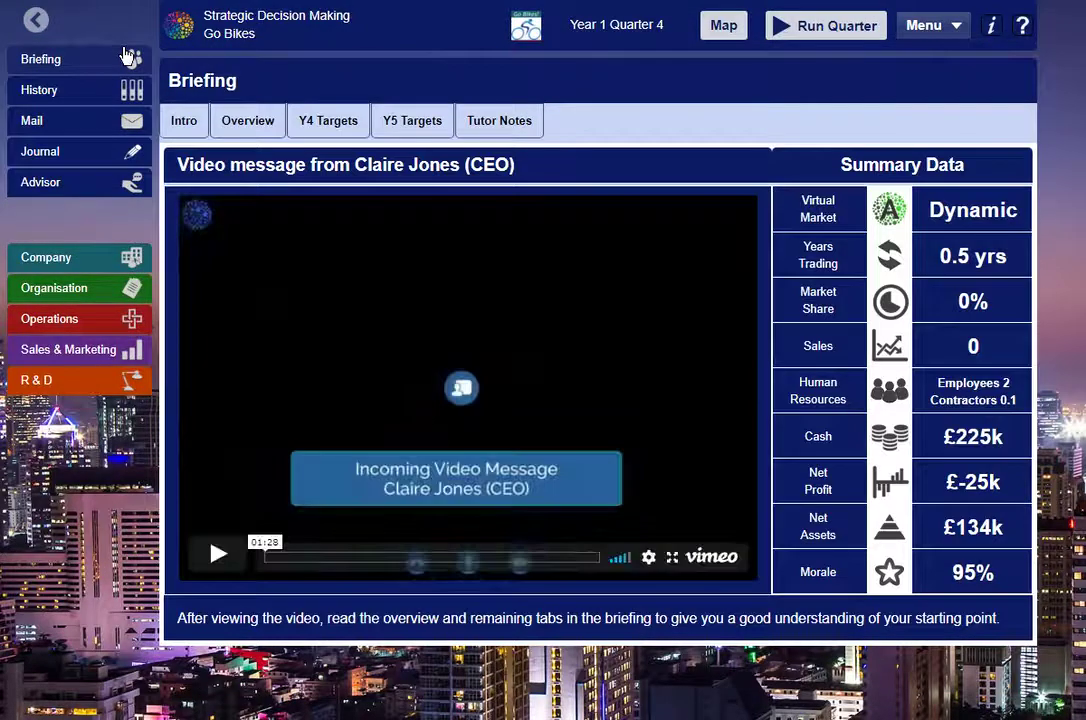
click(226, 130)
click(320, 134)
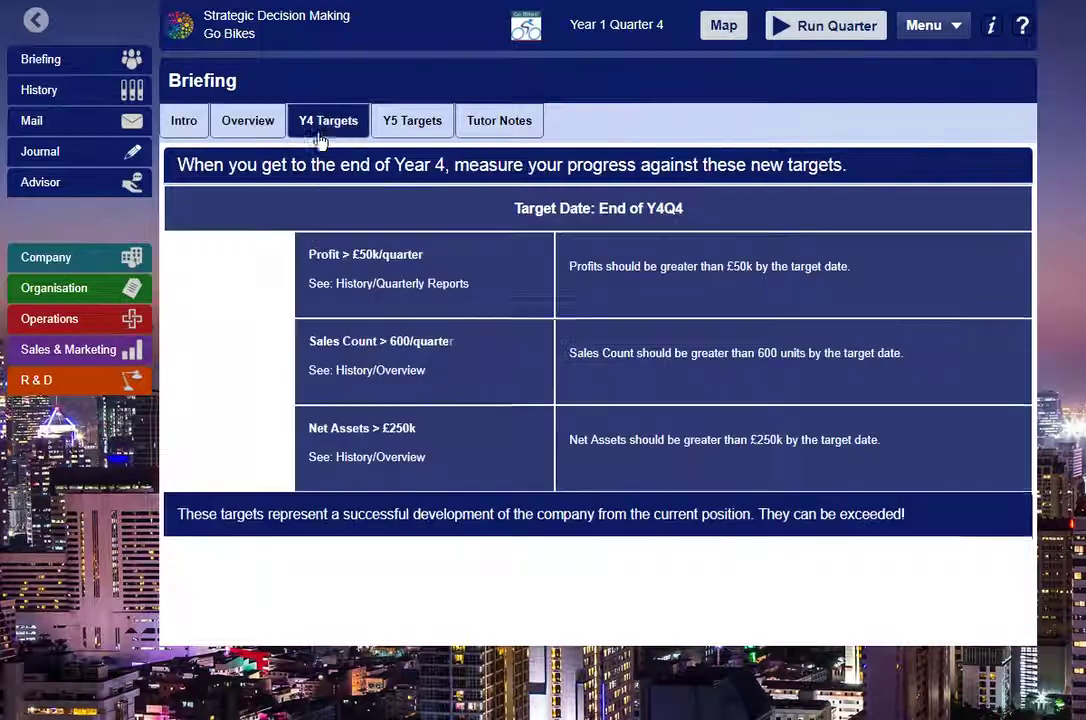
click(389, 134)
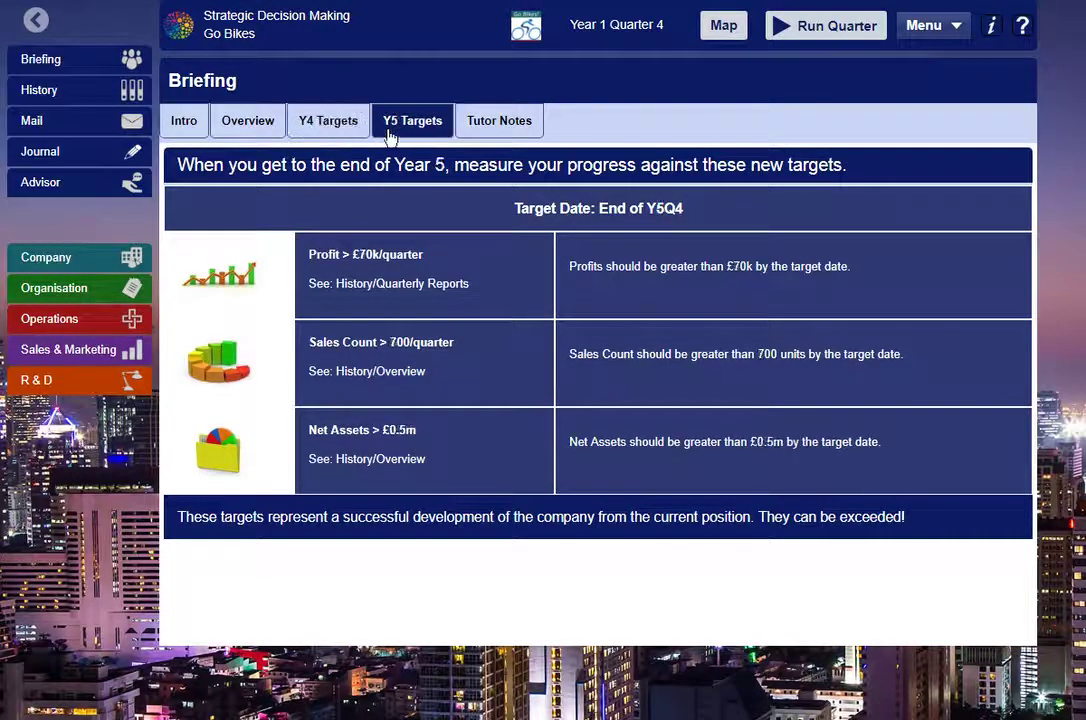
click(470, 134)
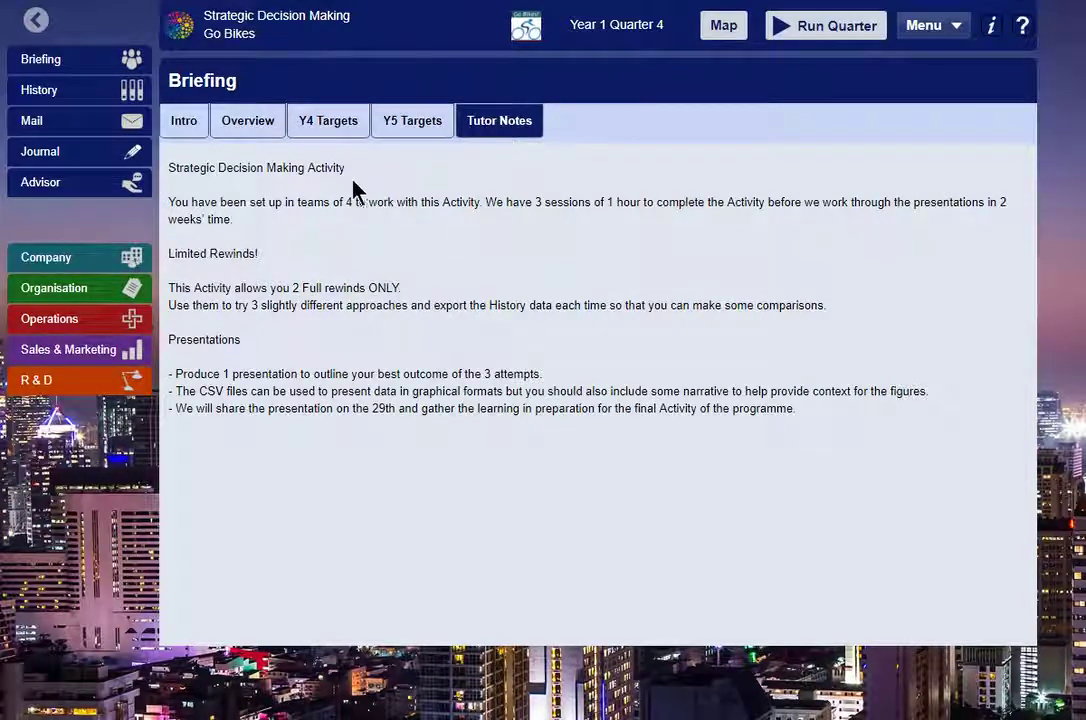
- Show the Cashflow forecast under History > Quarterly Reports > Forecasting
click(59, 101)
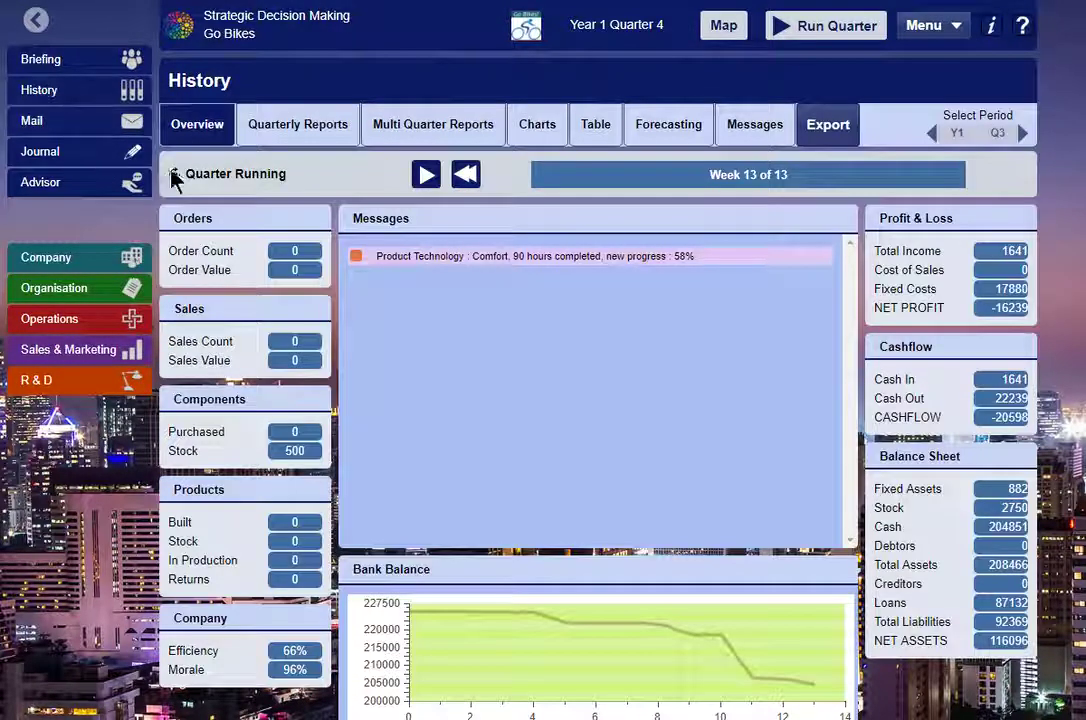
click(267, 151)
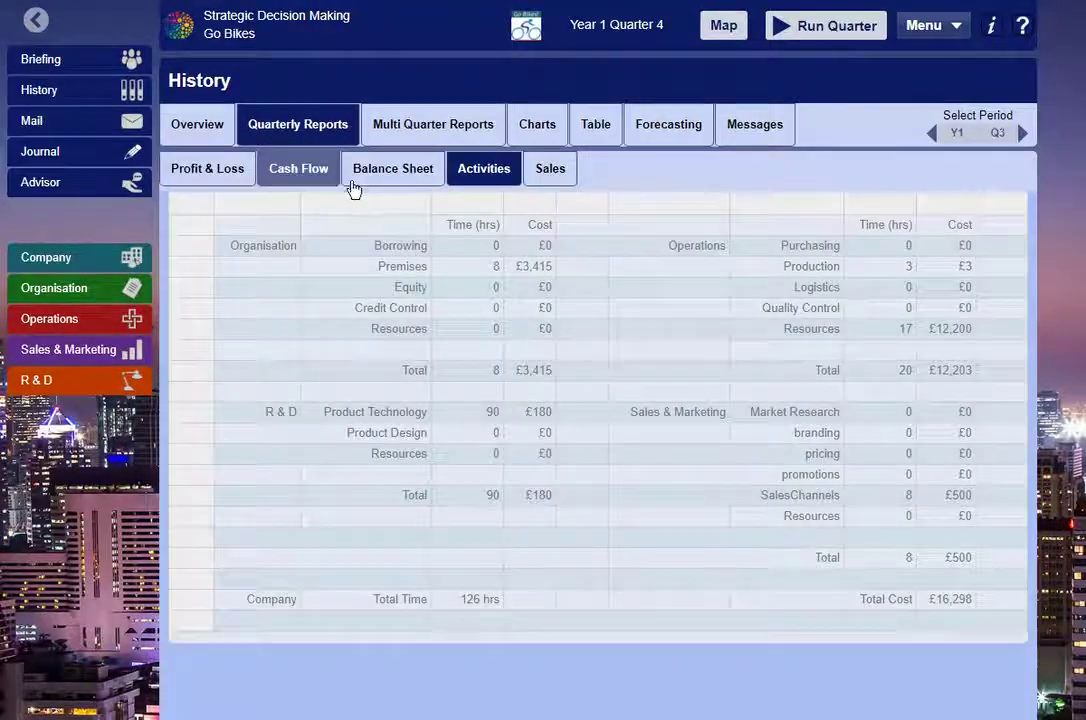
click(669, 128)
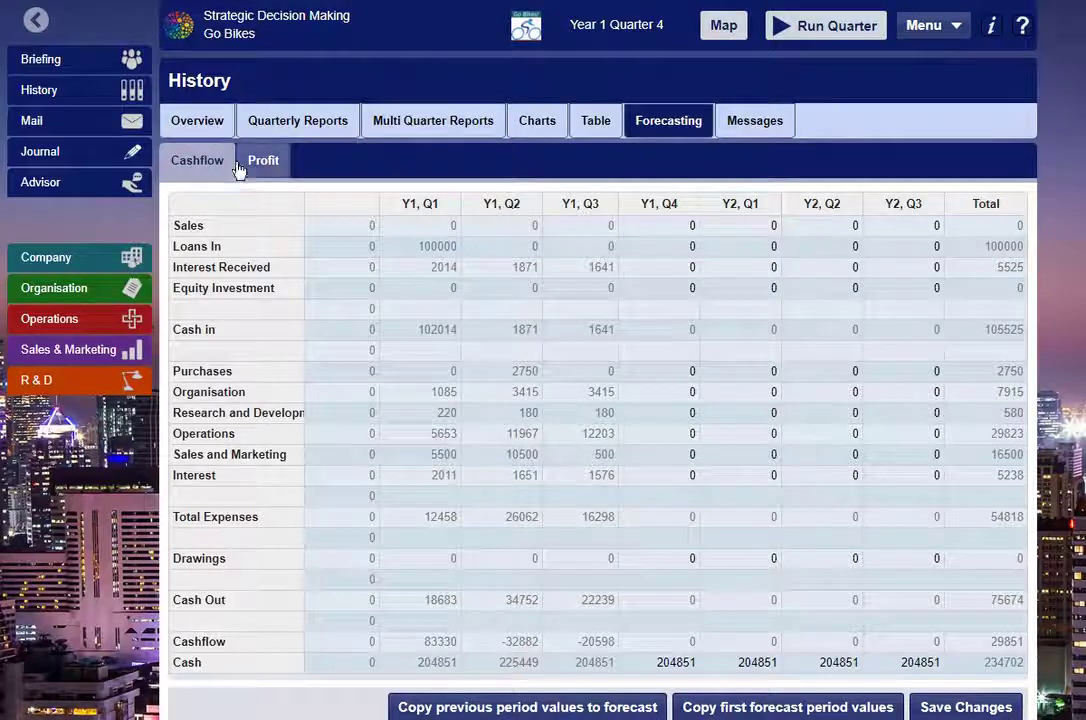
- Browse Mail, Journal and Advisor advice, then open the Go Bikes Company overview
click(85, 120)
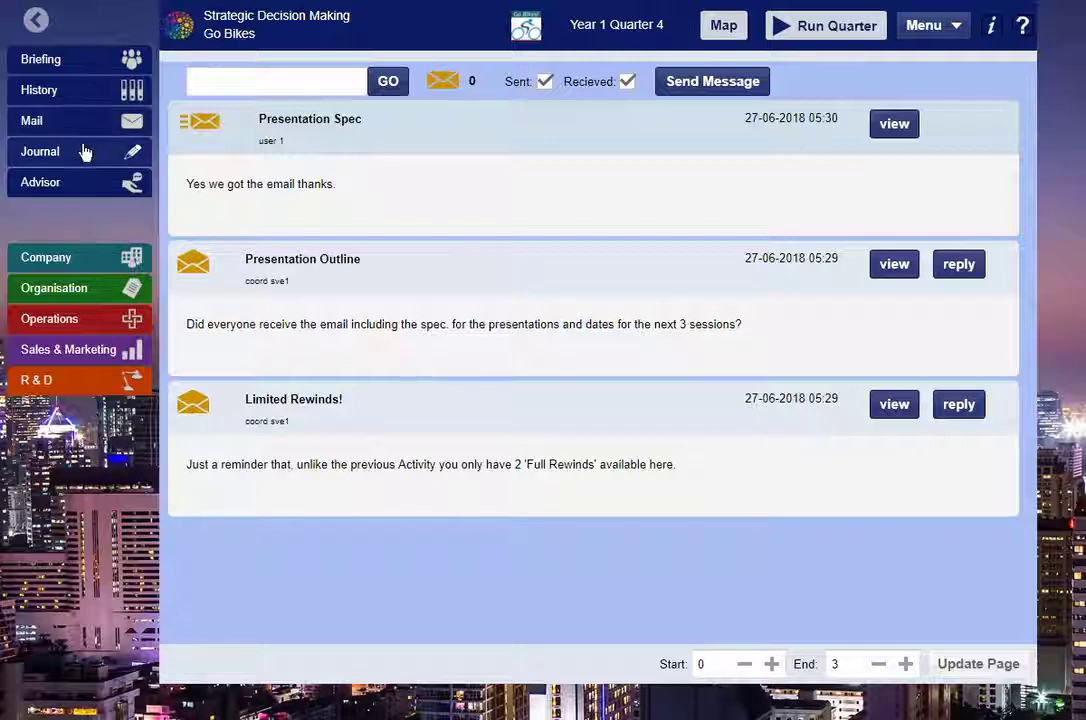
click(85, 152)
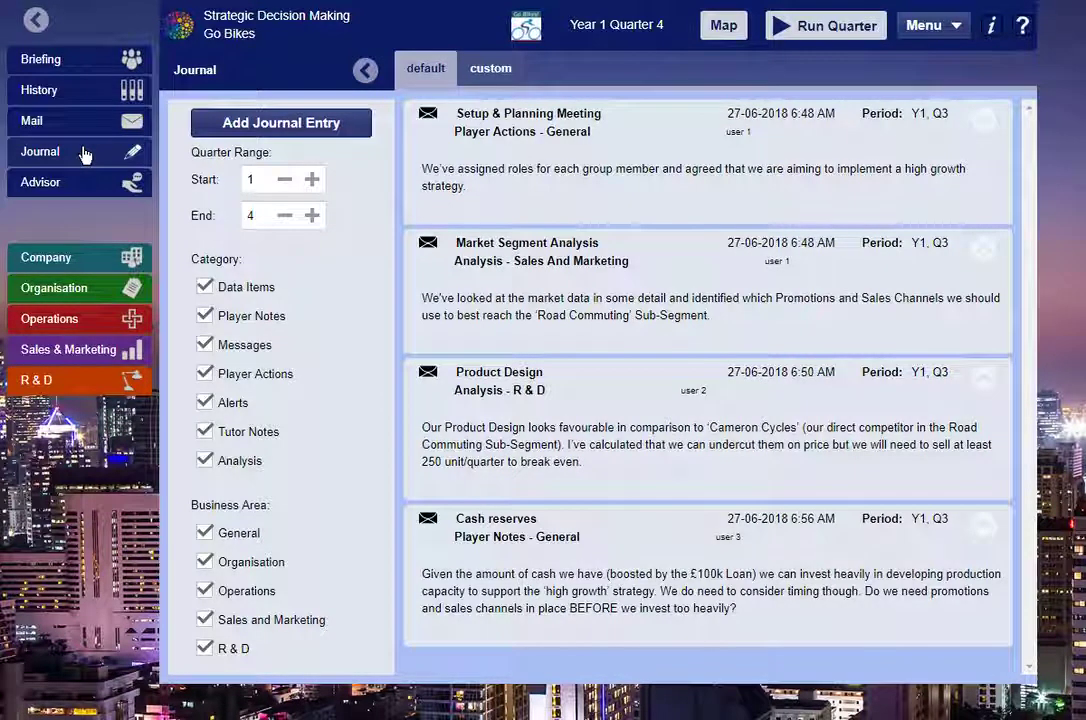
click(86, 189)
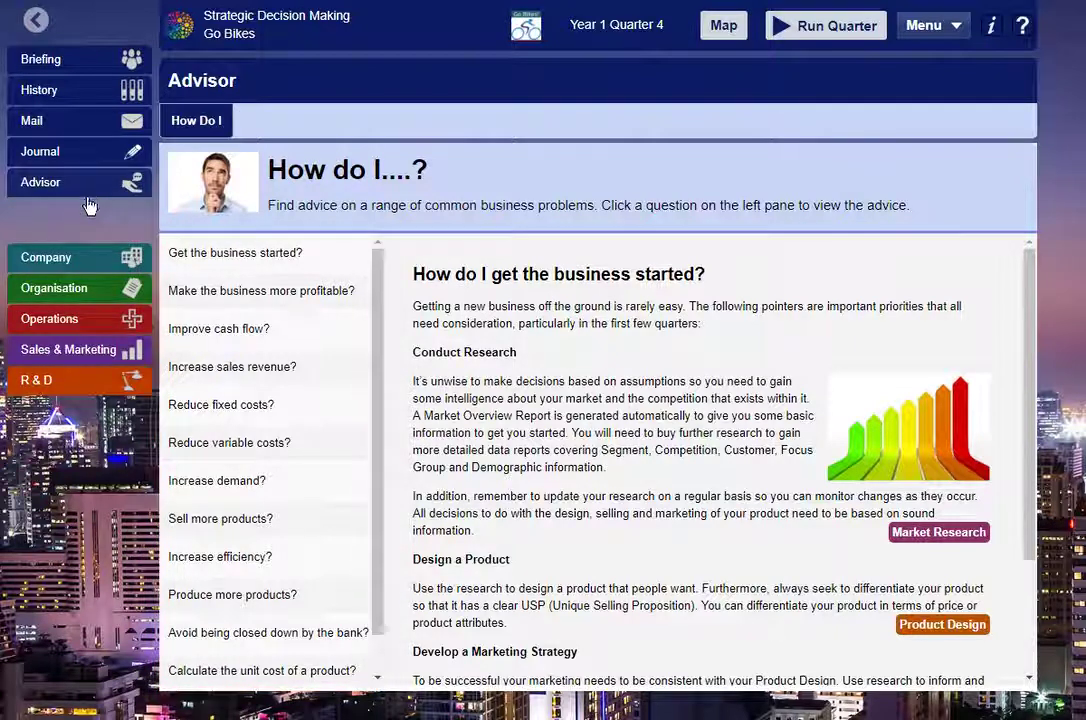
click(90, 268)
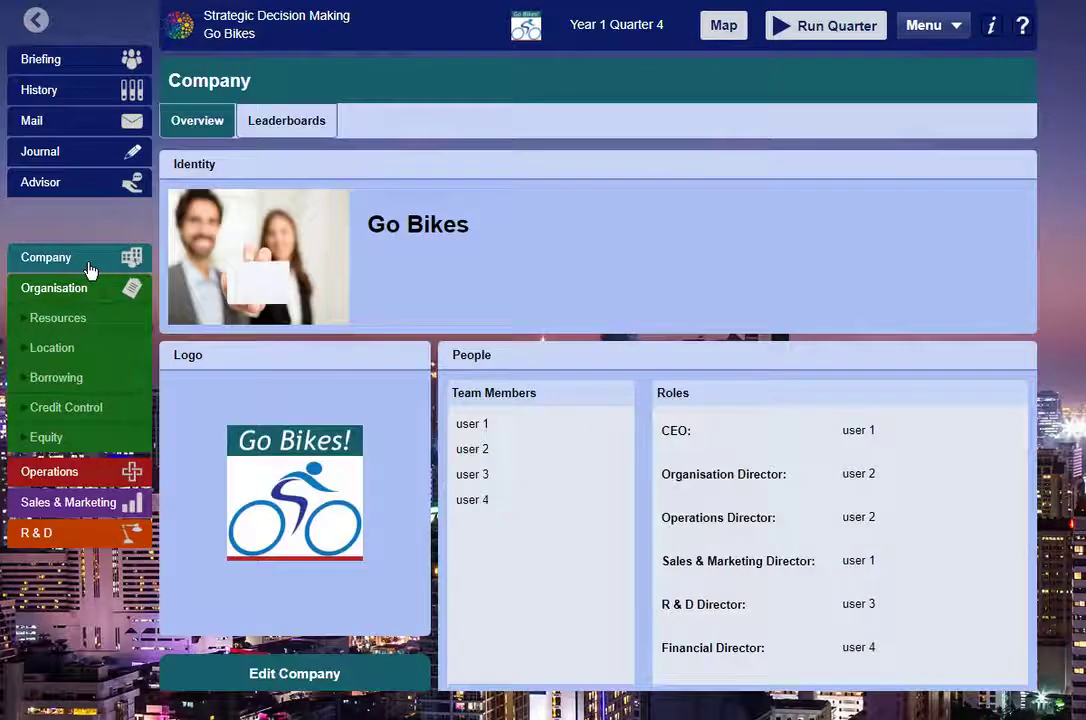
- Set the Go Bikes strapline to 'For people on the go...' and submit the changes
click(296, 678)
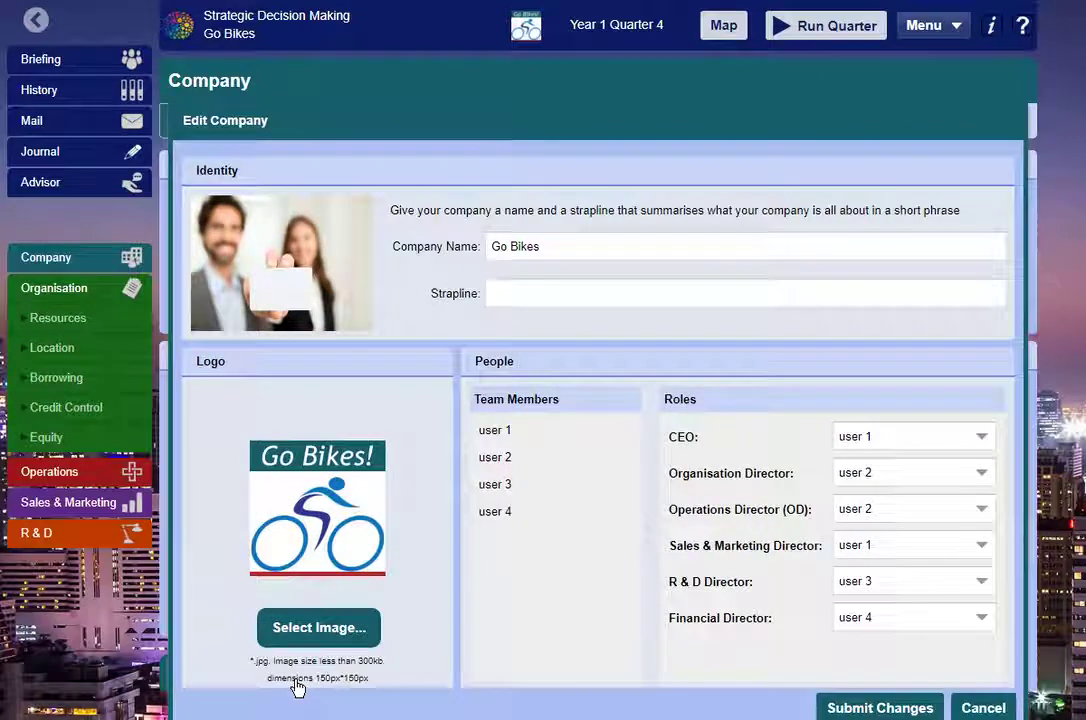
click(711, 288)
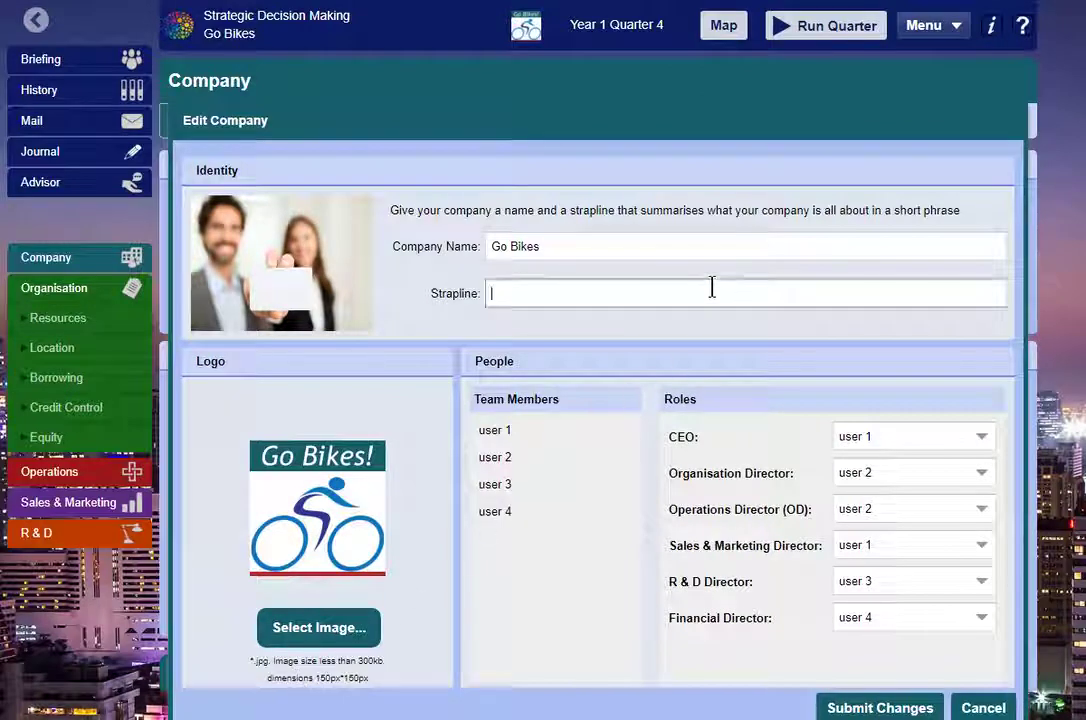
text(For)
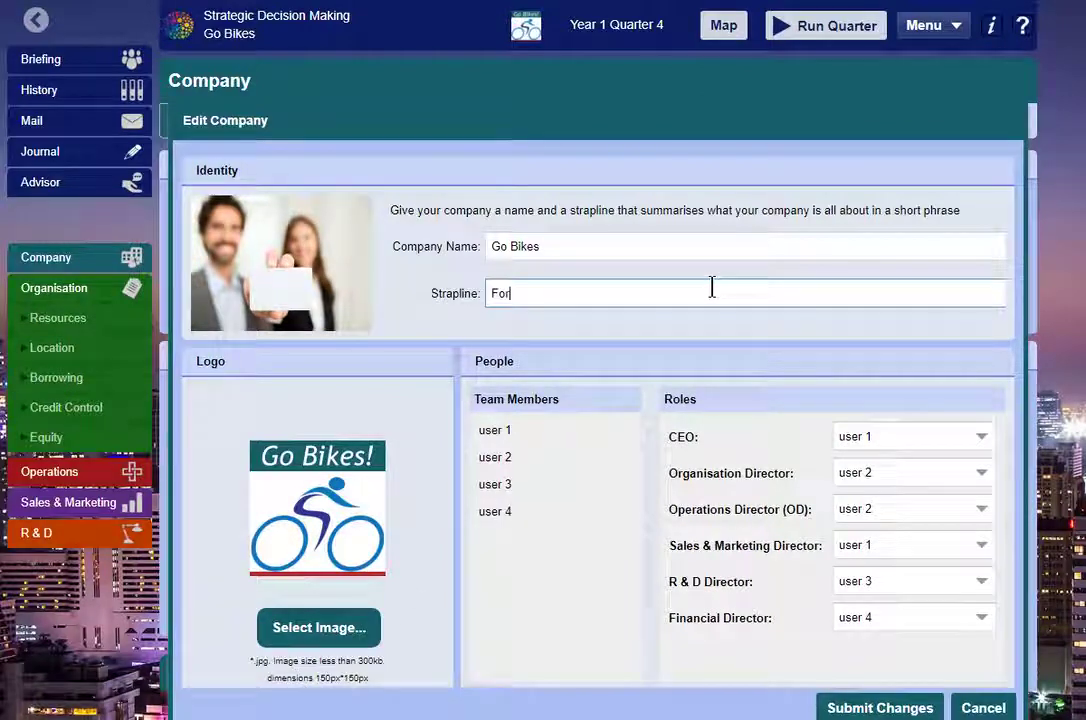
text( people on the go...)
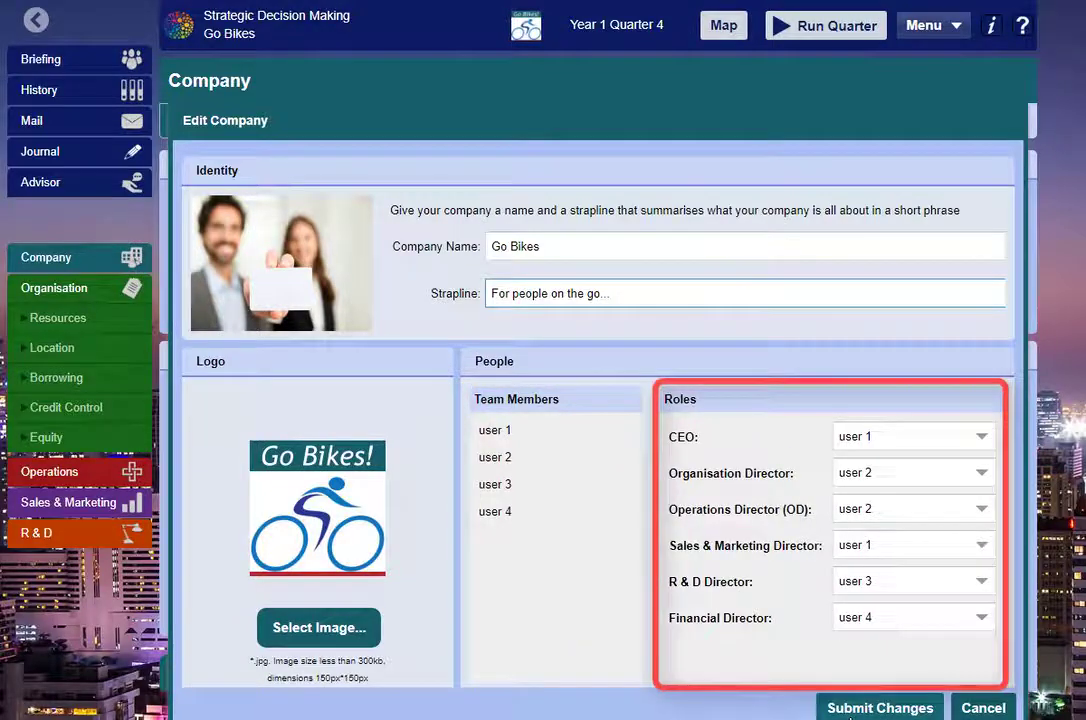
click(845, 710)
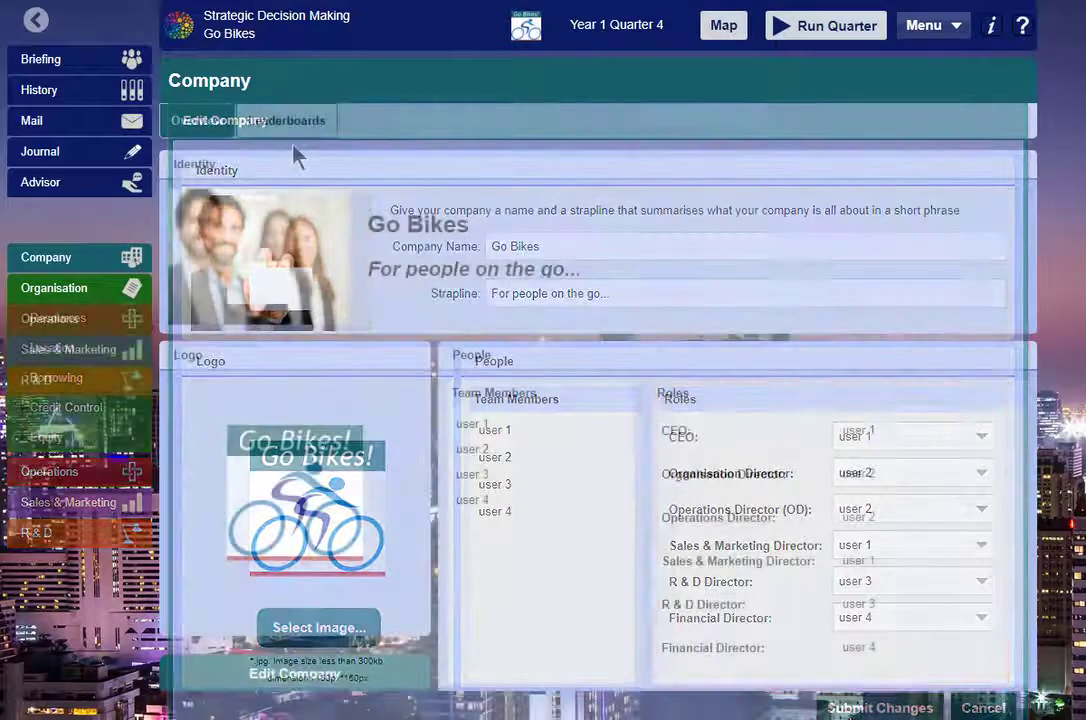
- View the company Leaderboards ranked by Profit and then by Cash
click(290, 139)
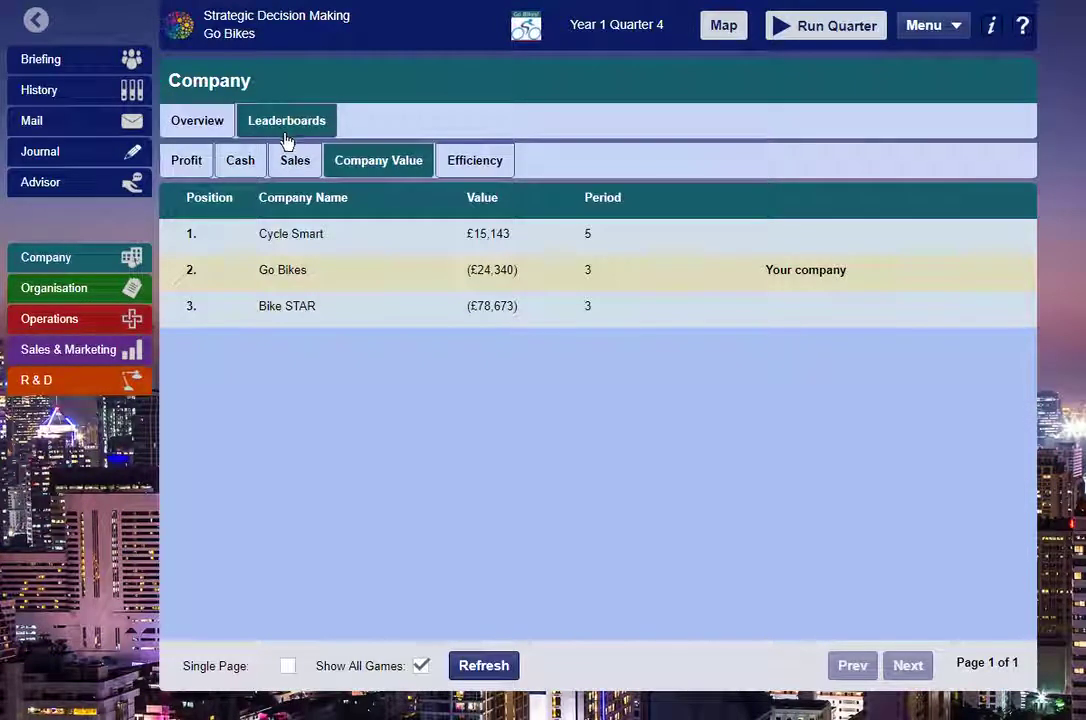
click(192, 166)
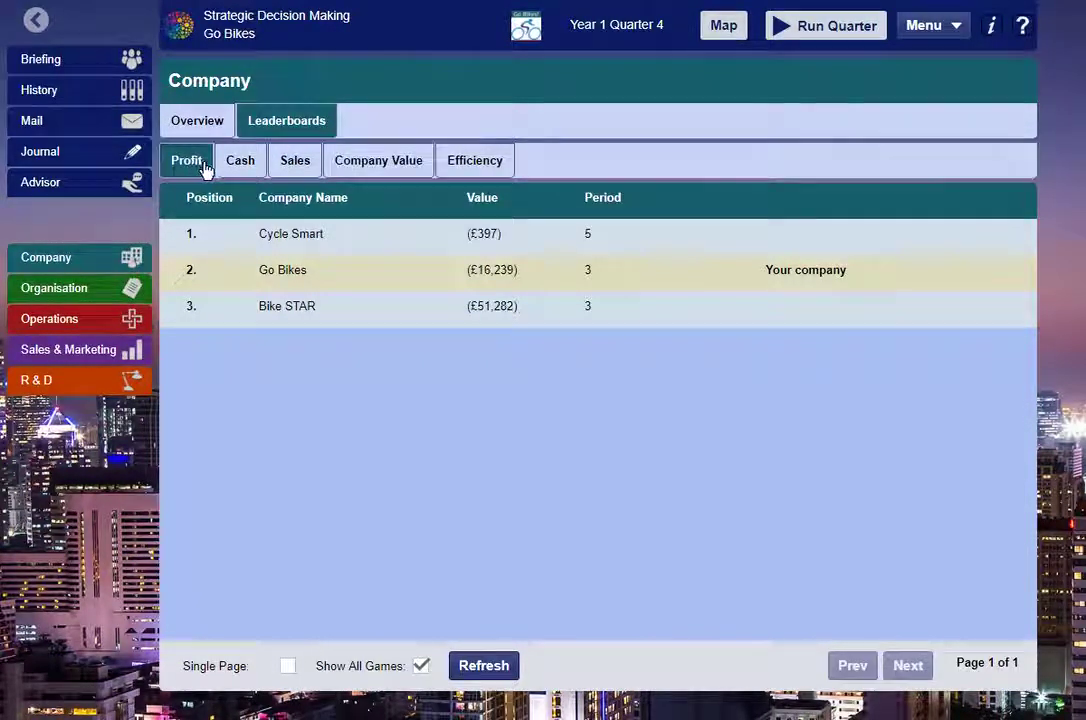
click(238, 165)
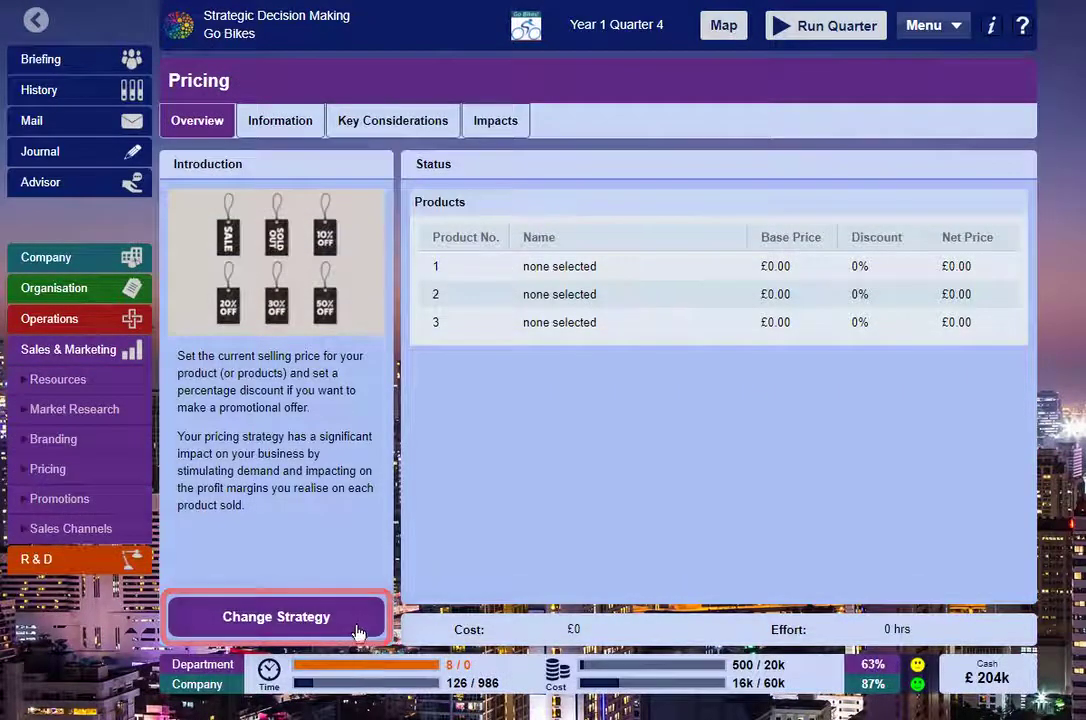
- Make StreetSmart product 1 at a £620 base price, confirm, and open the Promotions page
click(357, 632)
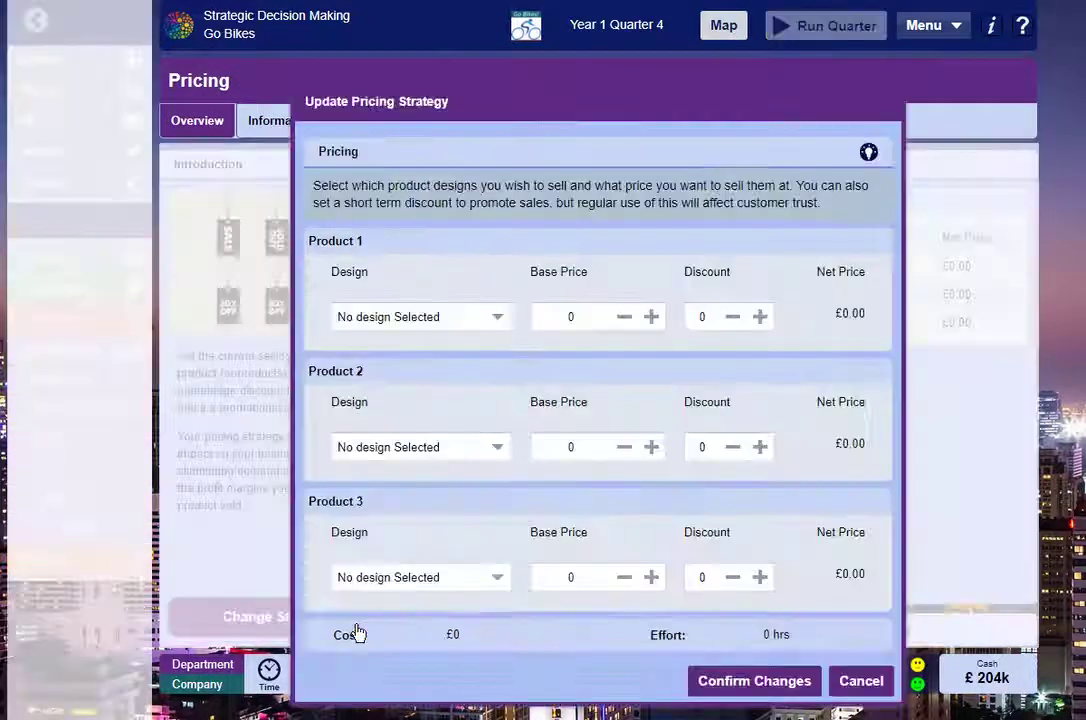
click(495, 318)
click(482, 378)
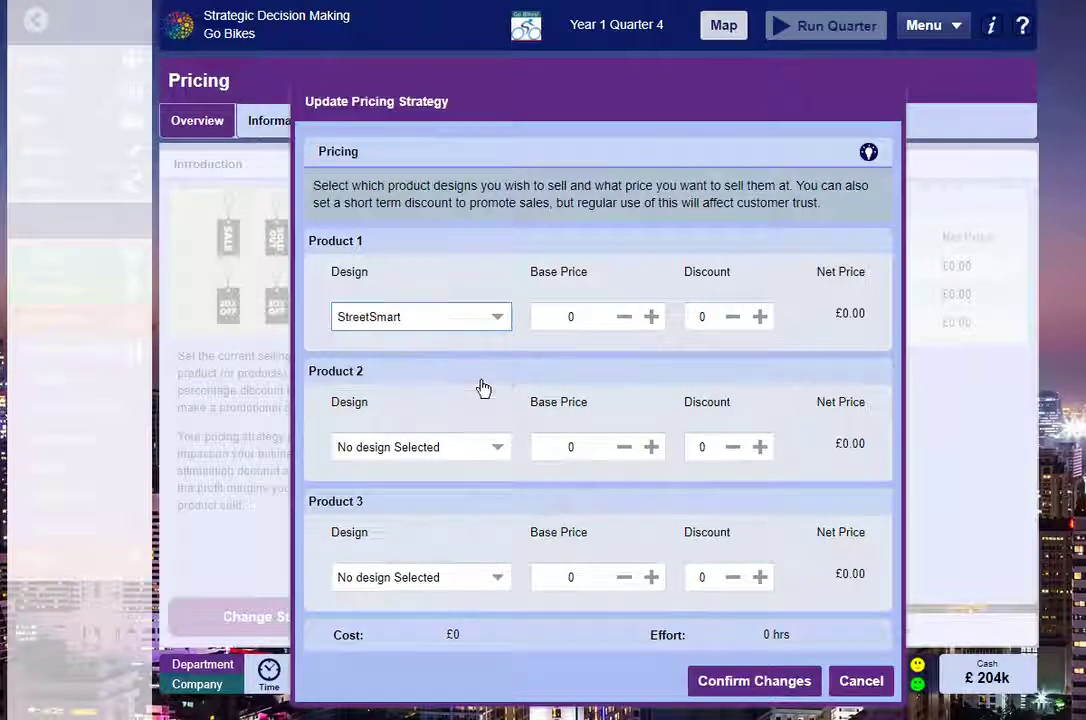
click(564, 317)
text(620)
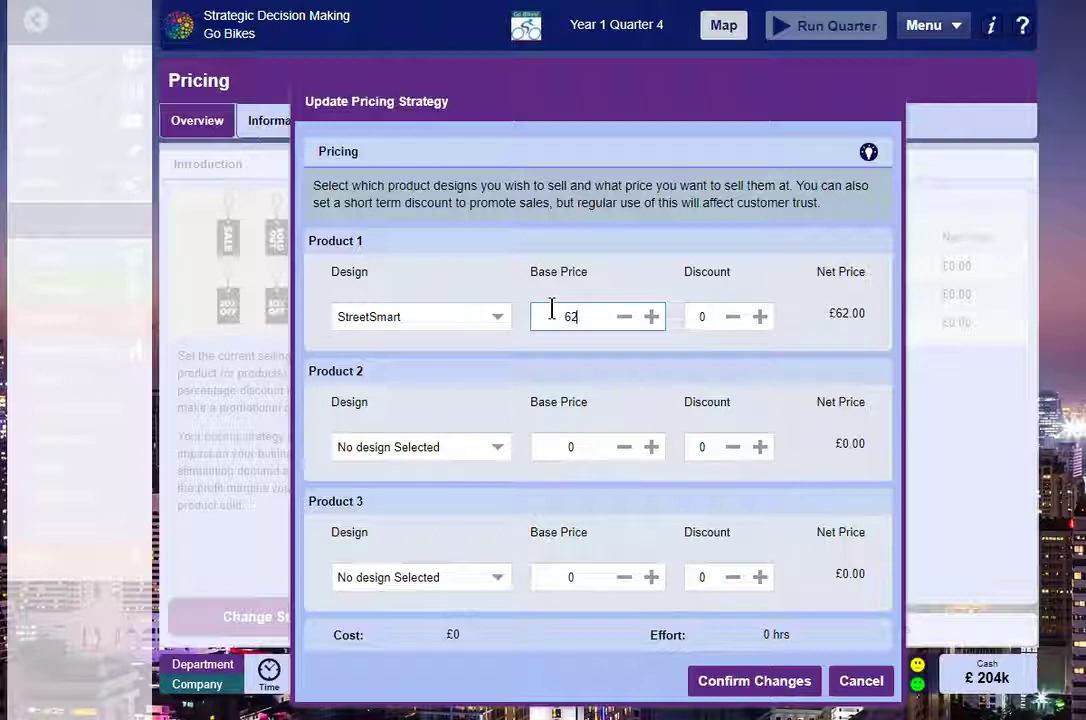
click(716, 682)
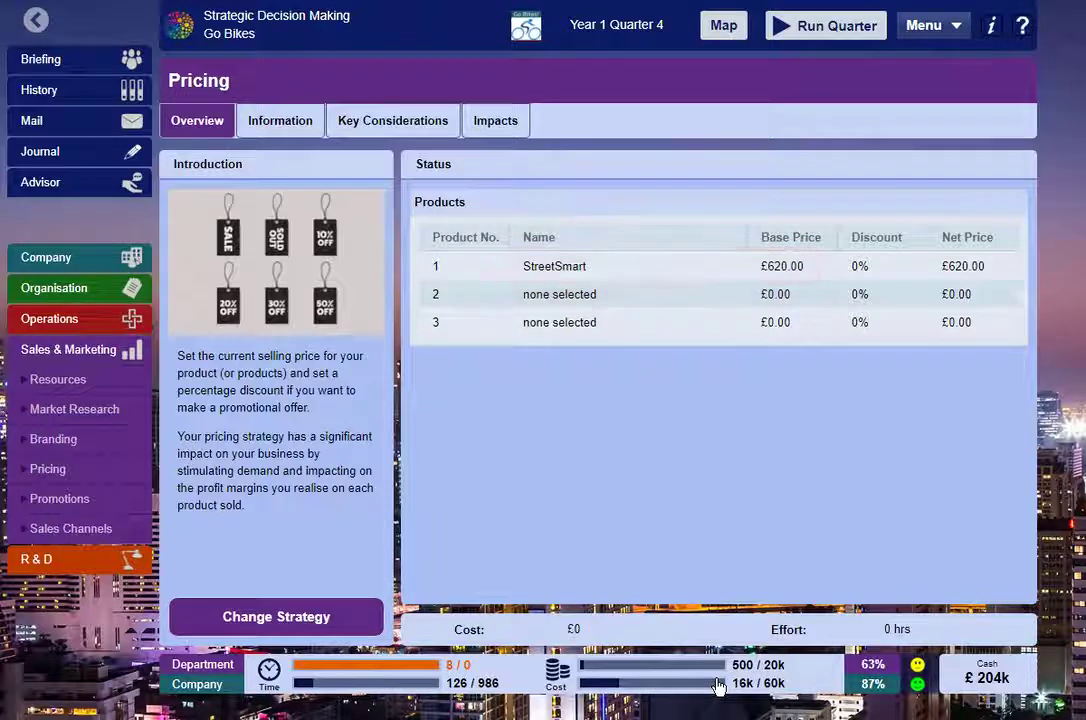
click(138, 500)
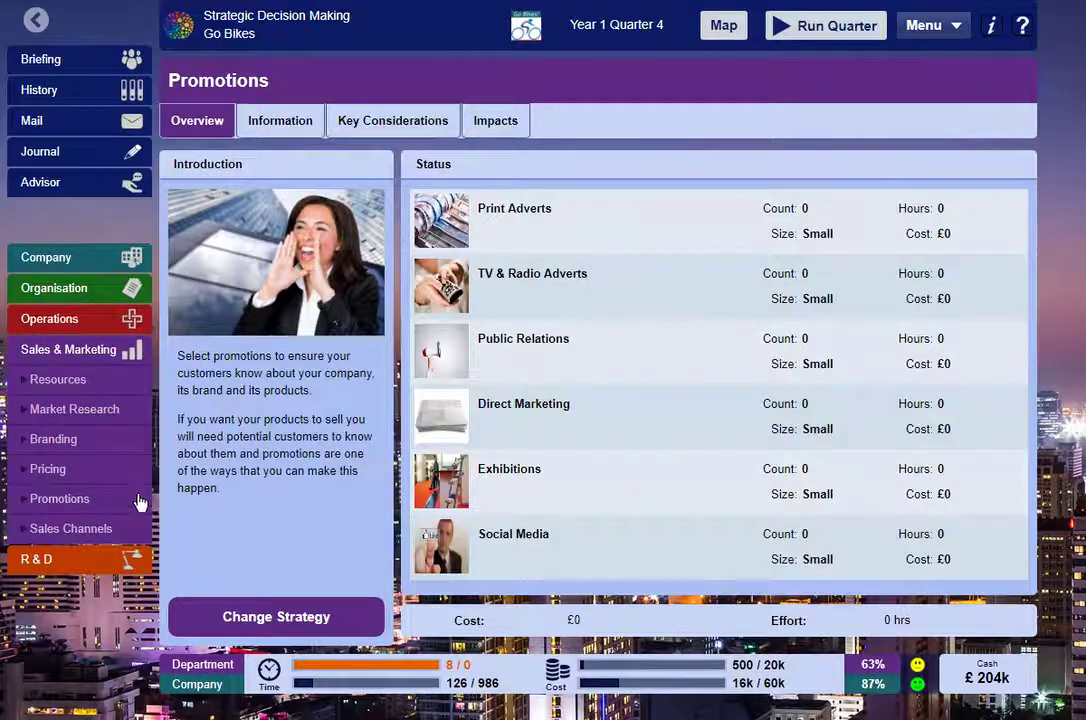
- Read the Promotions Information and Key Considerations, including the promotional-messages advice
click(281, 121)
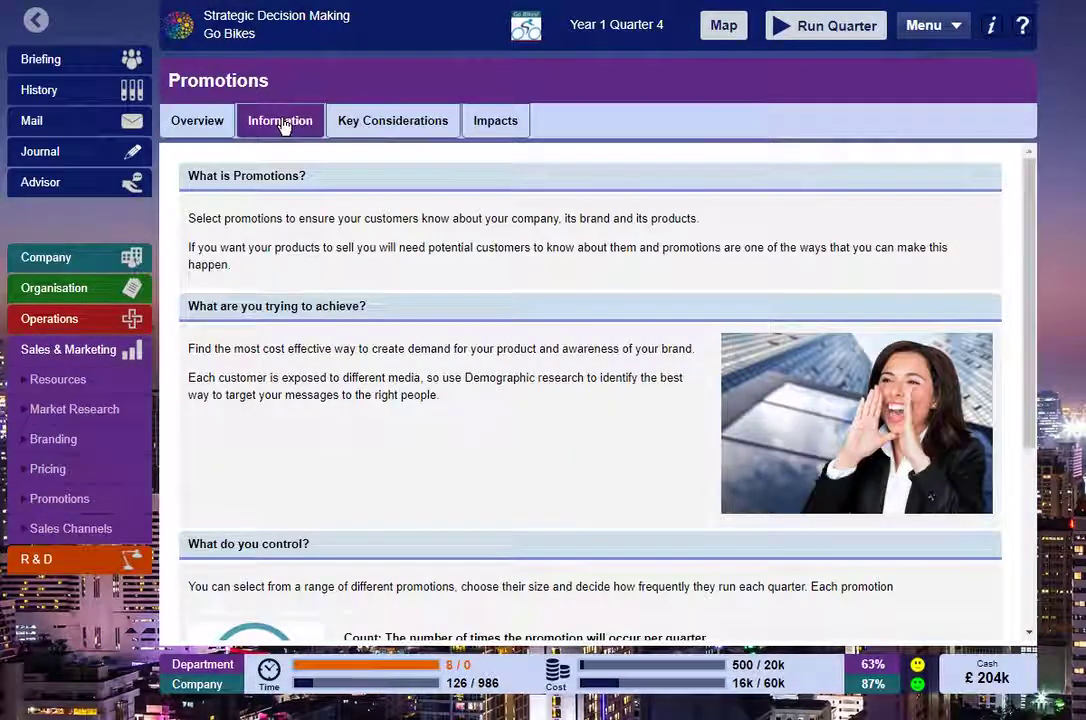
click(371, 124)
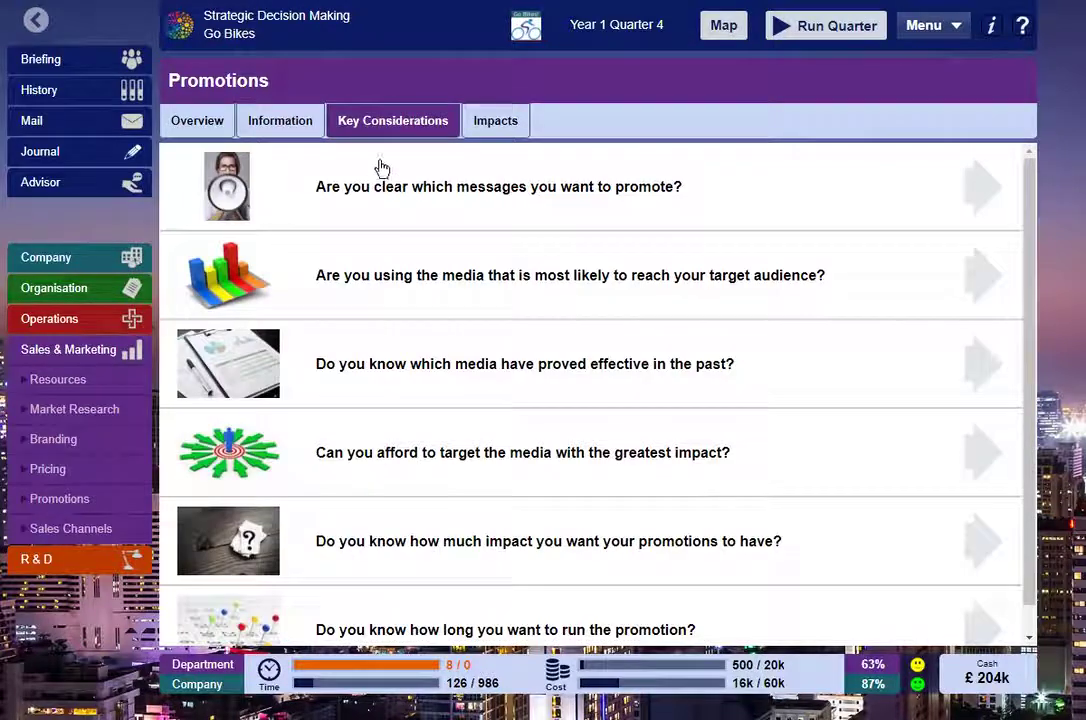
click(388, 193)
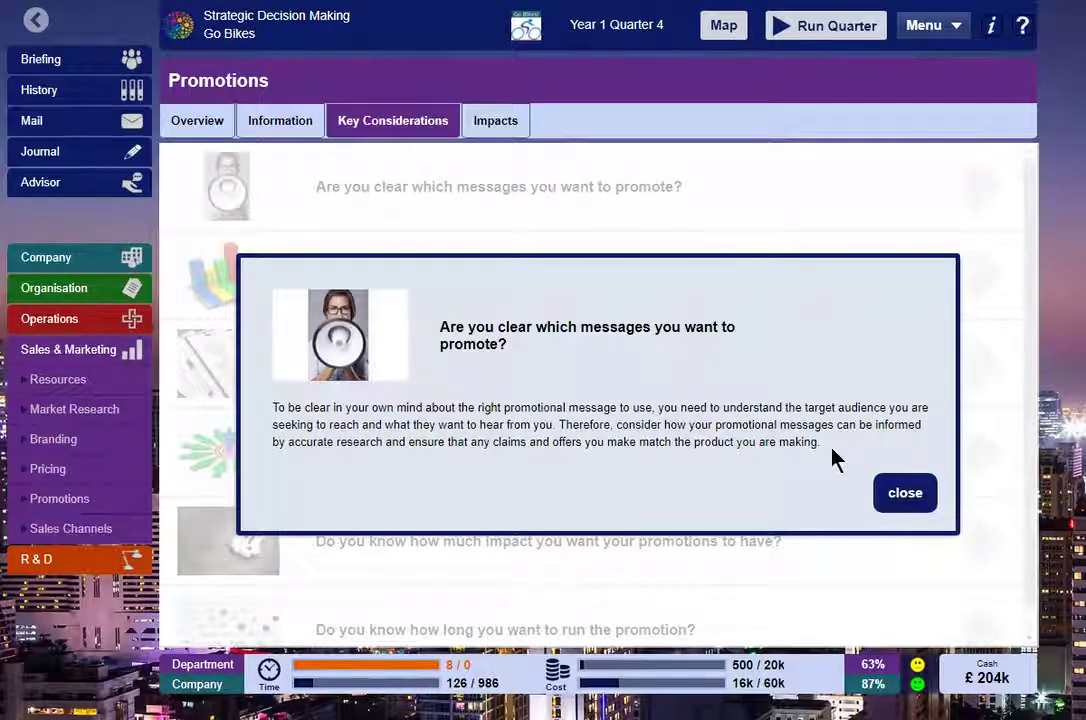
click(904, 492)
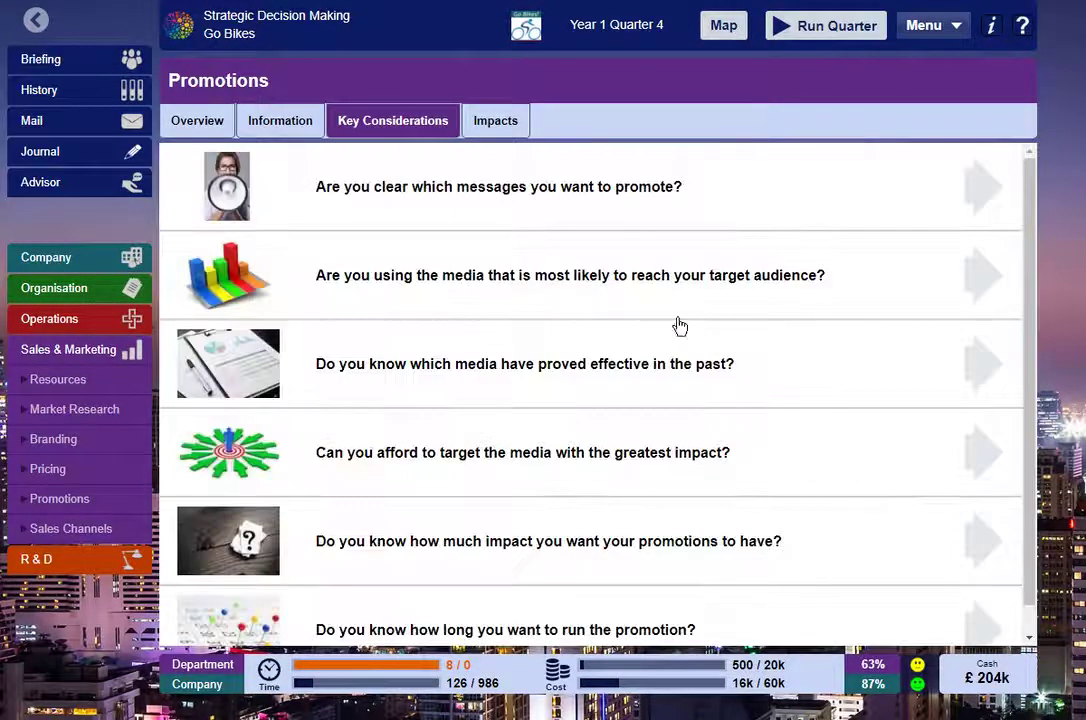
- Check the promotion Impacts tab, then open the R&D overview via Operations
click(497, 127)
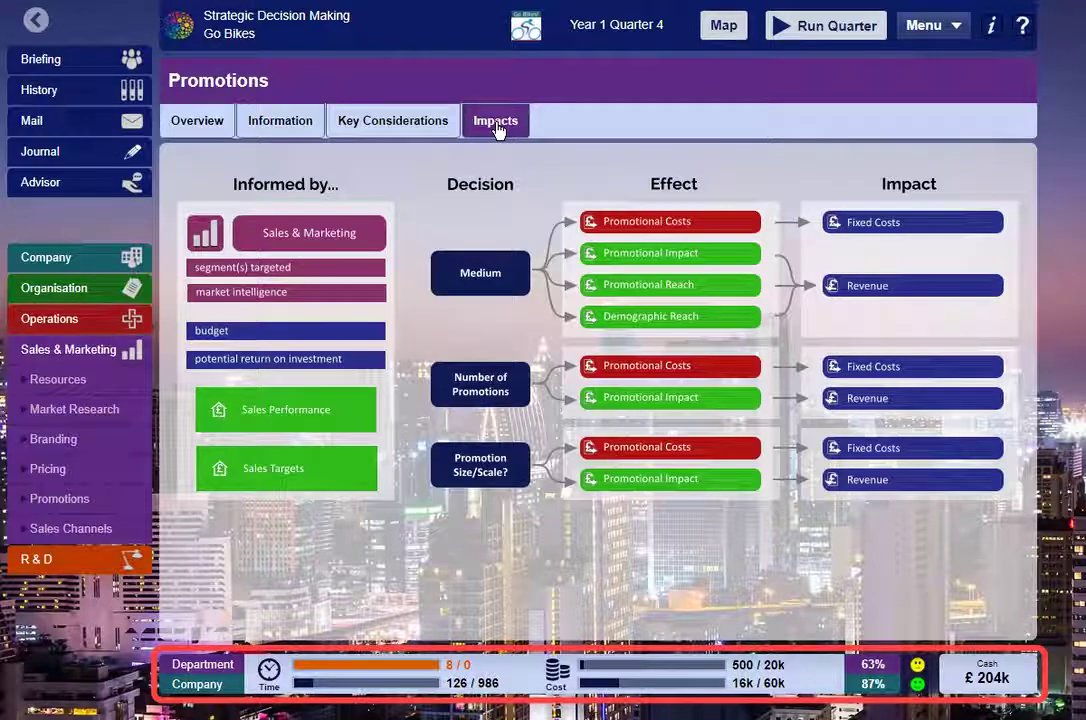
click(129, 320)
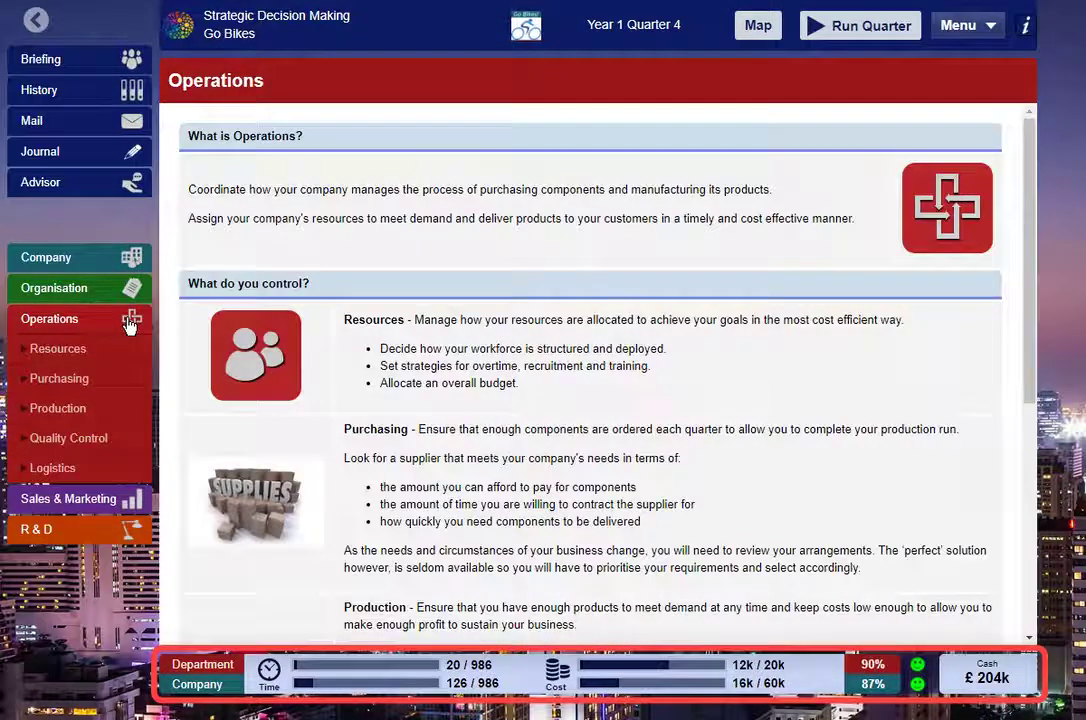
click(107, 529)
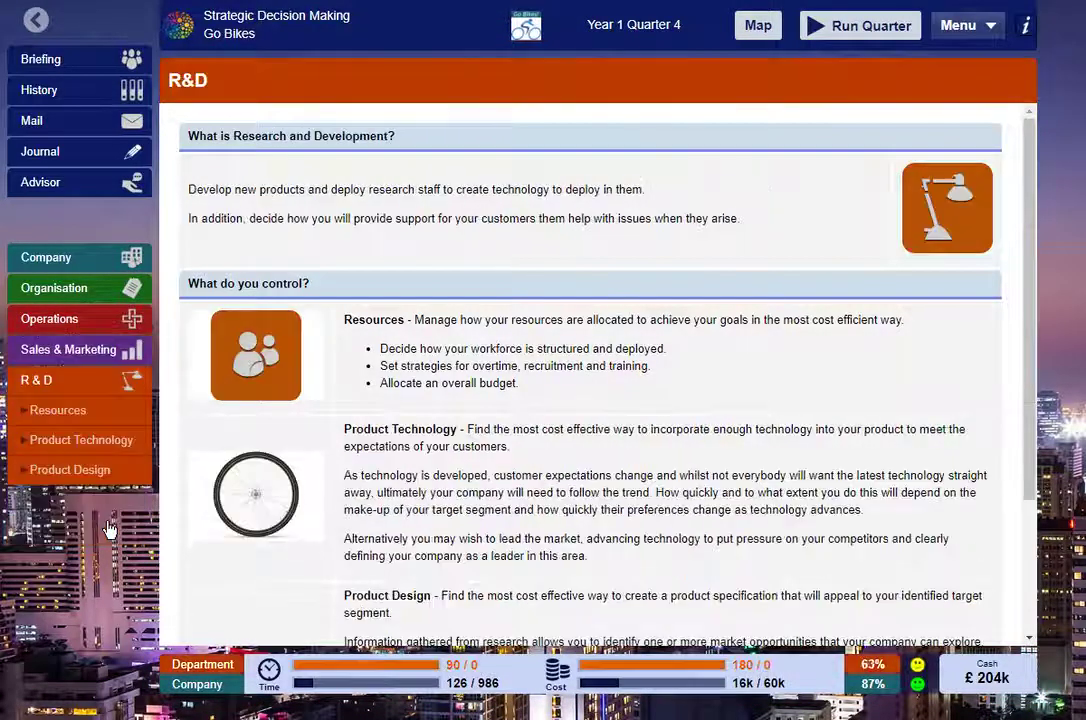